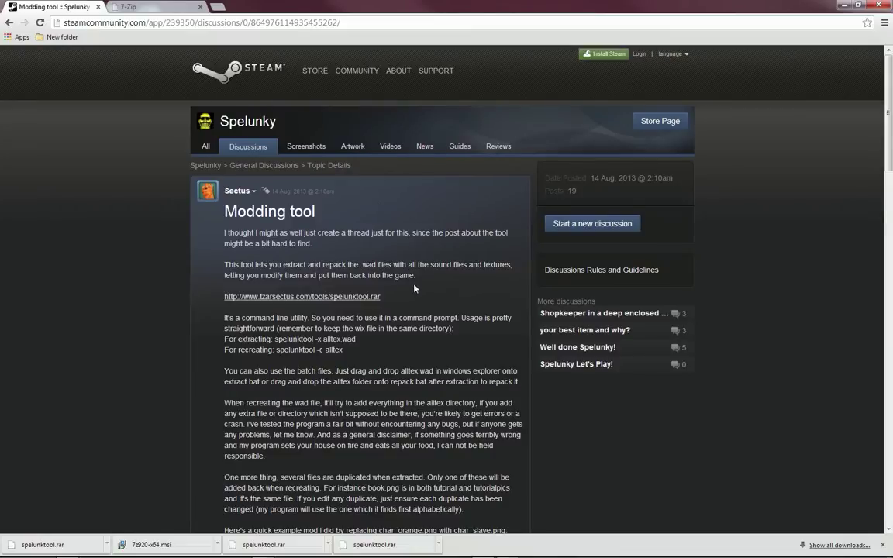
Download spelunktool.rar through the link in the Modding tool thread and save it to the Desktop.
scroll(399, 269, "down", 1)
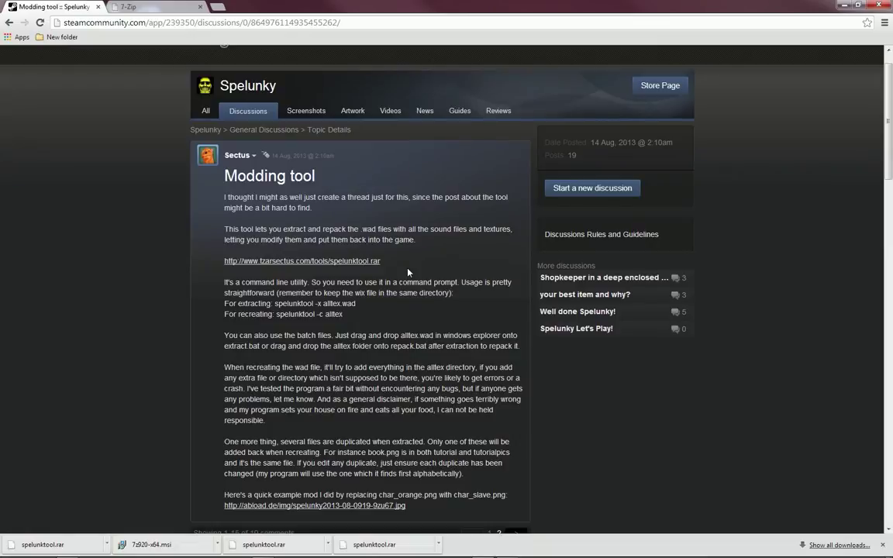
scroll(408, 310, "down", 1)
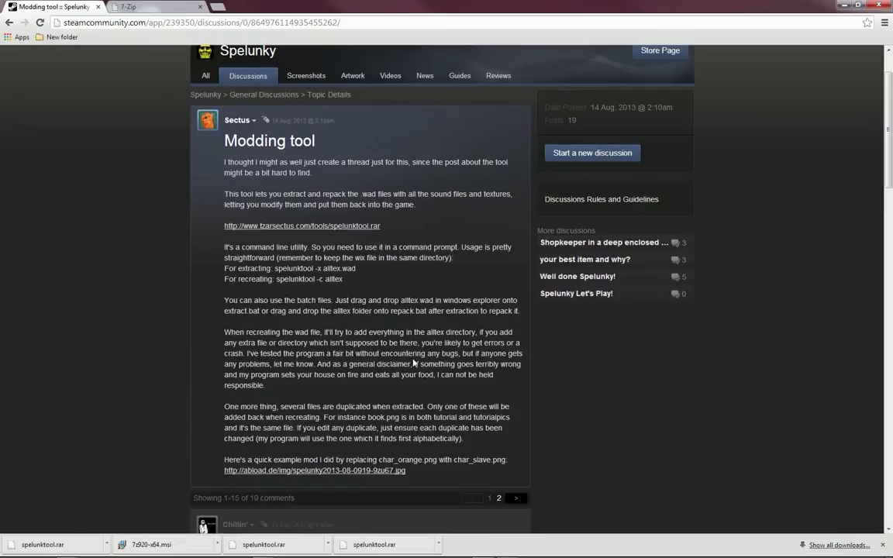
scroll(408, 342, "down", 4)
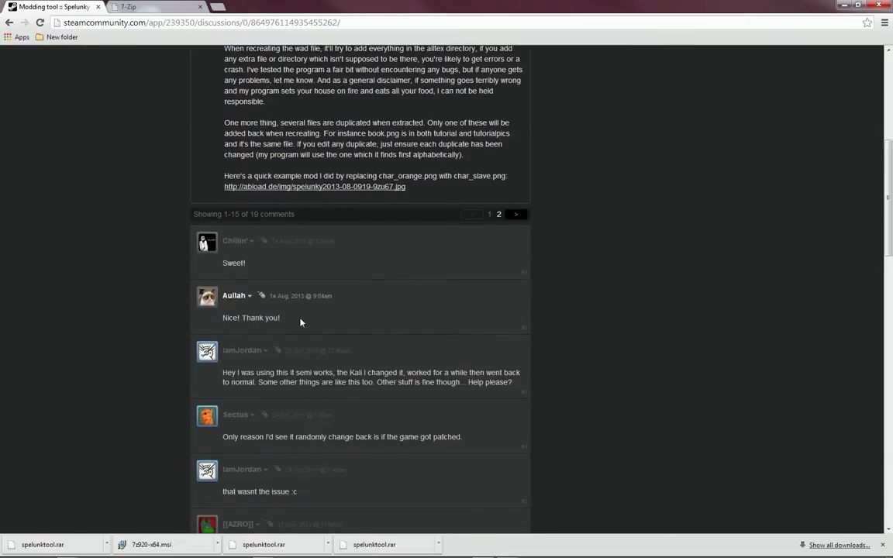
scroll(345, 354, "up", 4)
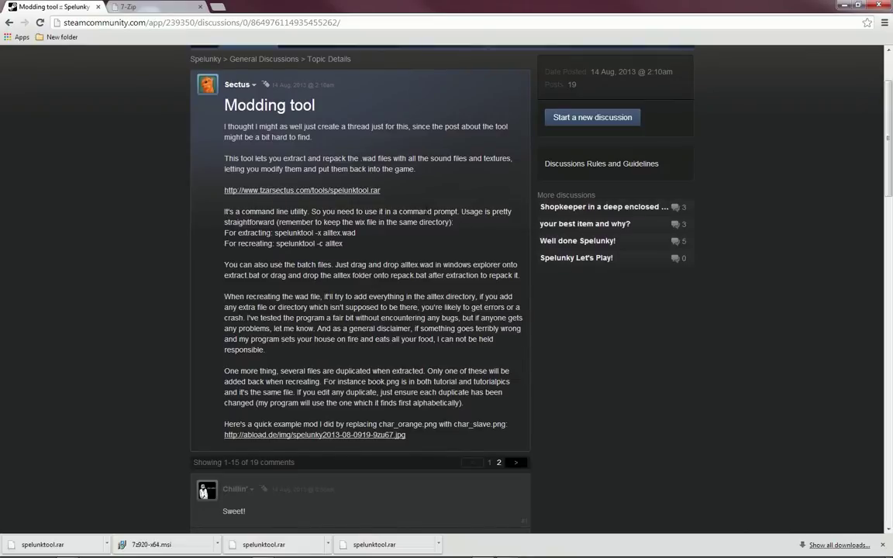
left_click(335, 191)
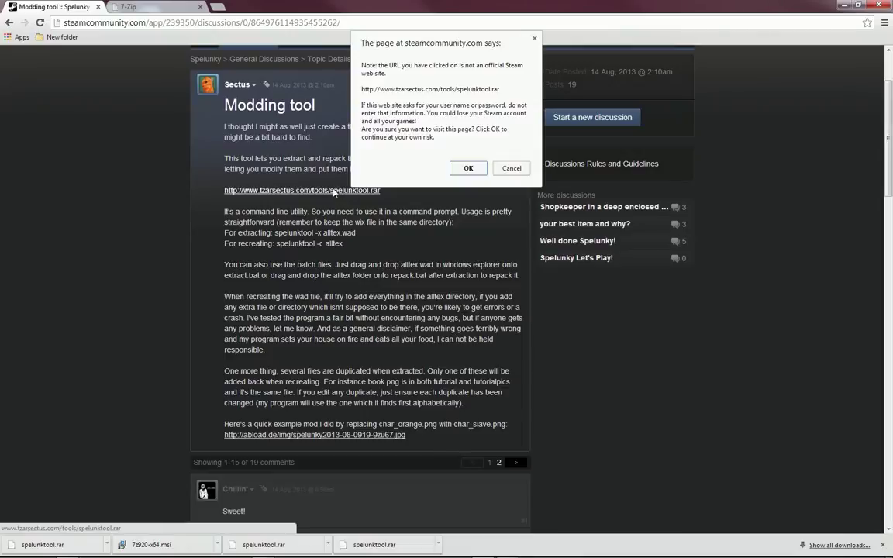
left_click(467, 169)
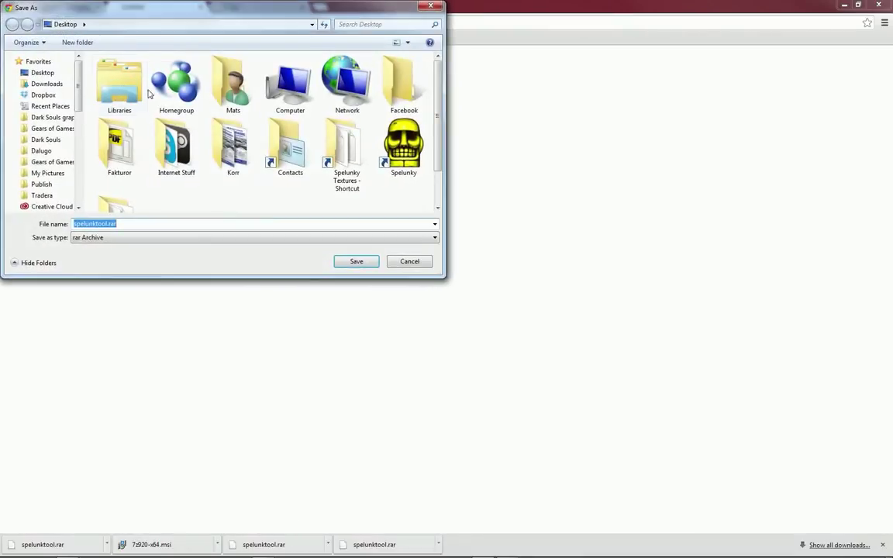
left_click(359, 261)
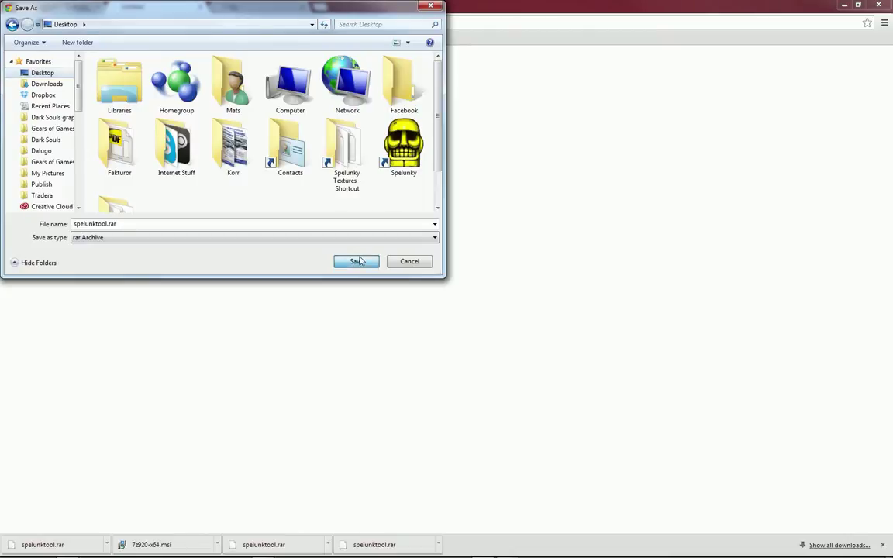
left_click(844, 6)
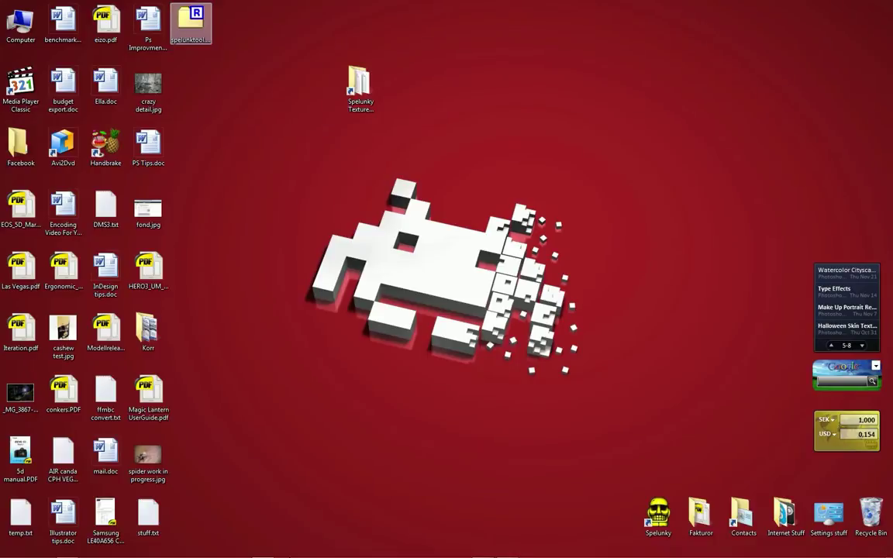
Check the 7-Zip website for the archiver's Windows download links, then return to the desktop.
left_click(483, 550)
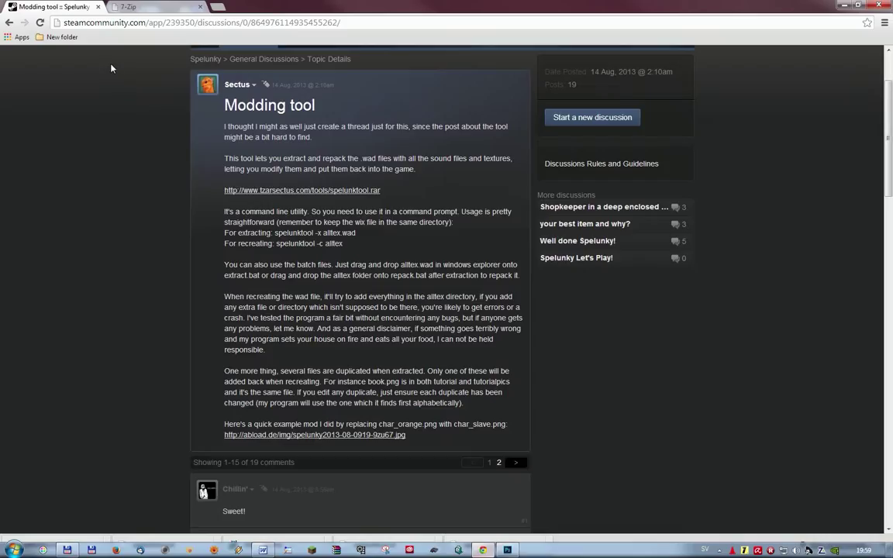
left_click(127, 7)
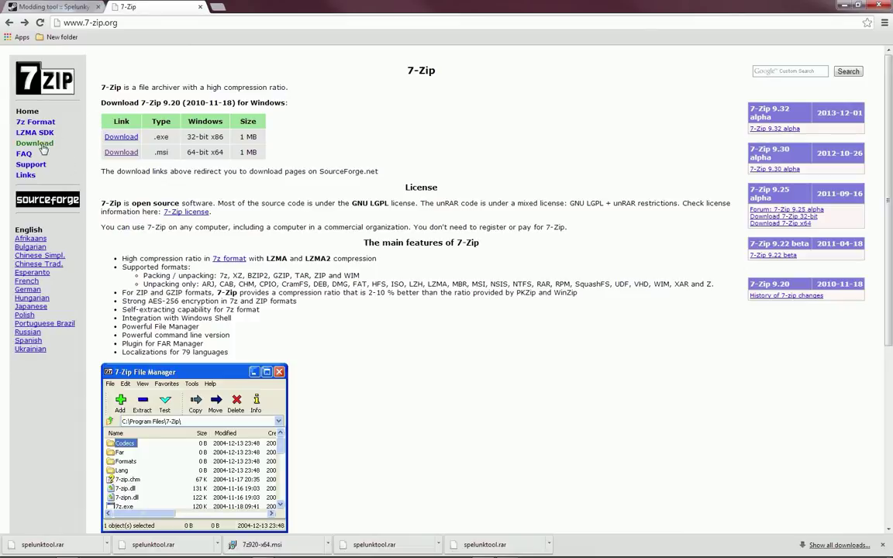
left_click(844, 6)
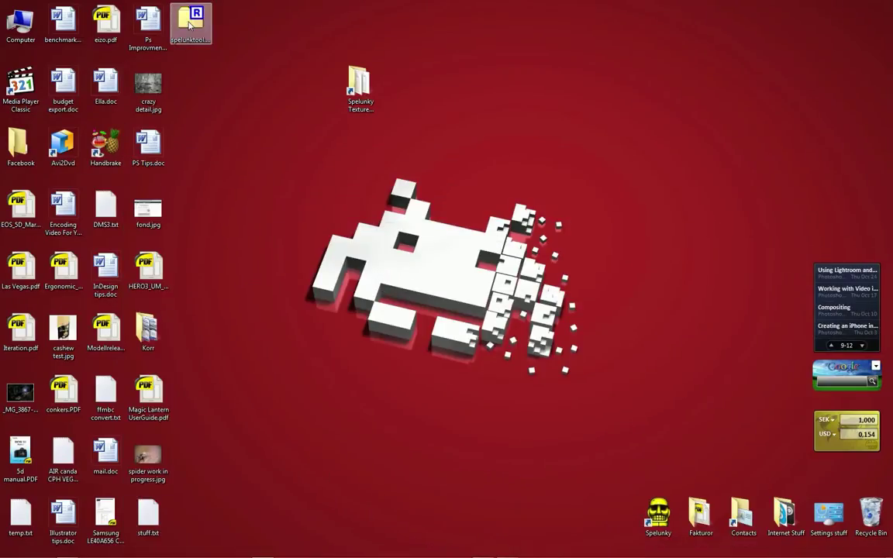
Open the spelunktool.rar archive from the desktop and select all of its files.
double_click(190, 25)
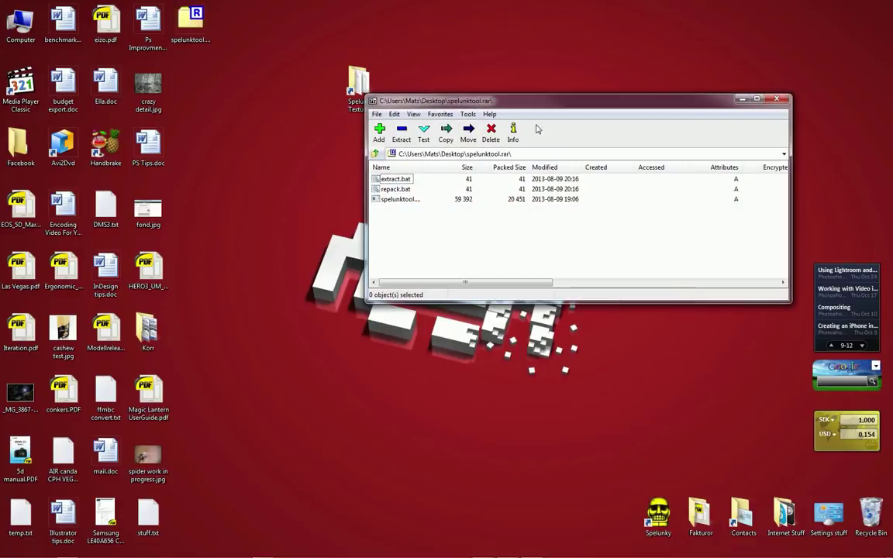
left_click_drag(531, 109, 567, 179)
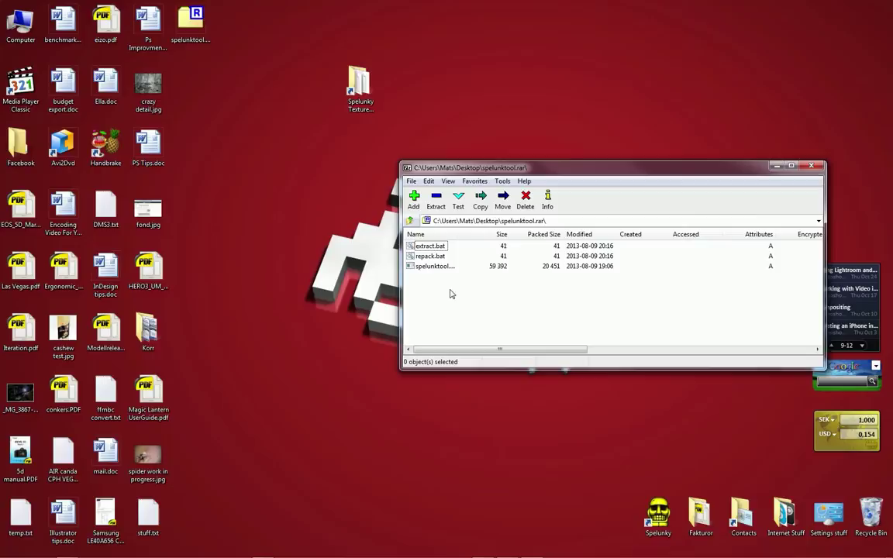
left_click_drag(450, 293, 422, 250)
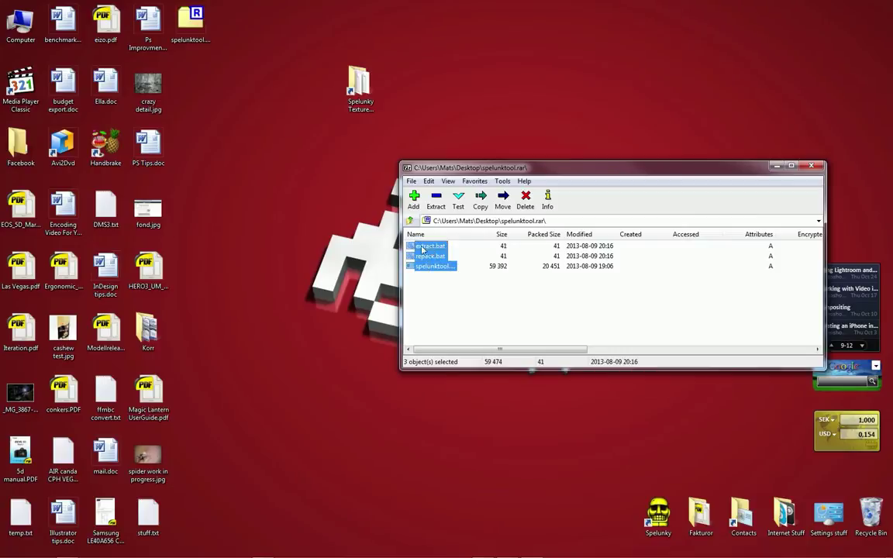
Create a desktop folder named "Spelunky extarct" and place it beside the Spelunky Textures shortcut.
right_click(199, 82)
mouse_move(293, 191)
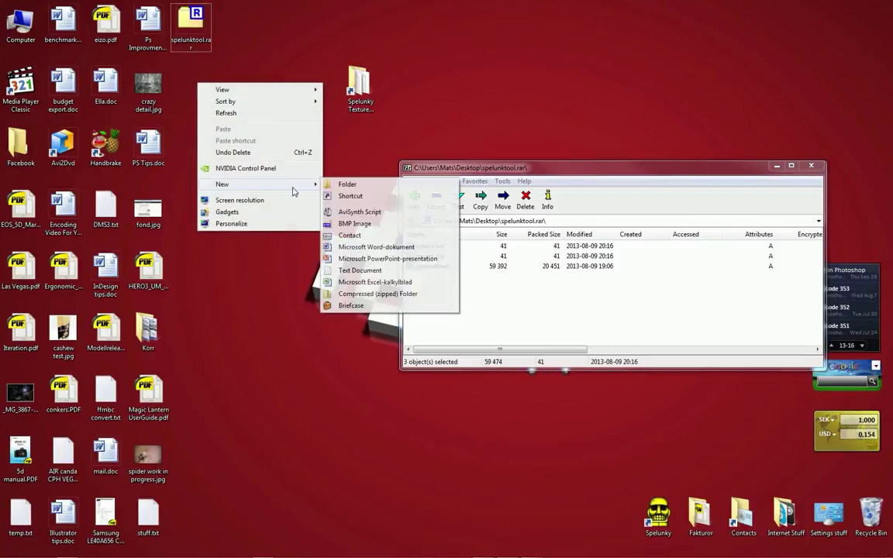
left_click(347, 184)
type("Sp")
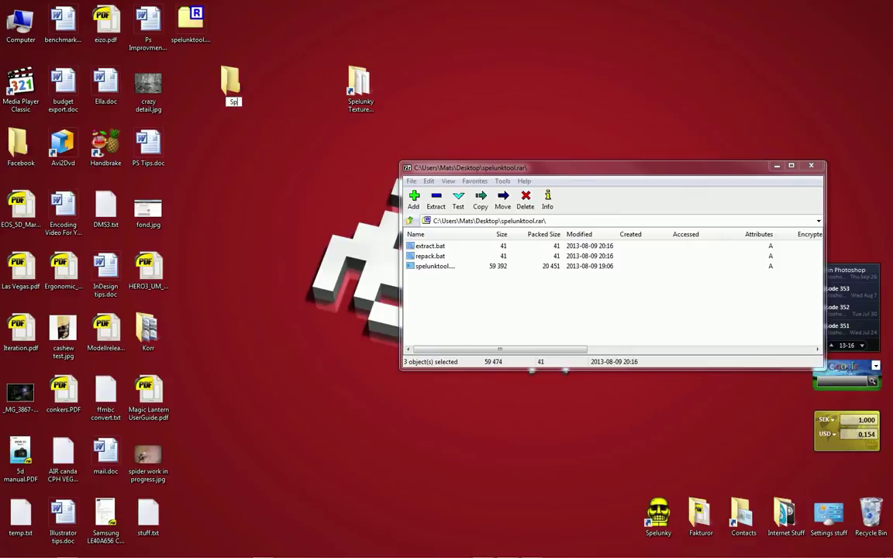
type("elunky extract")
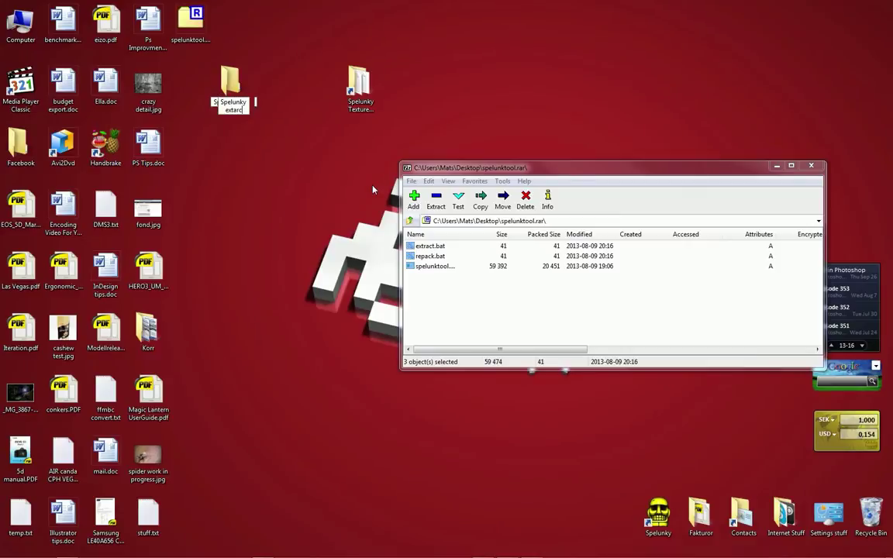
key("Return")
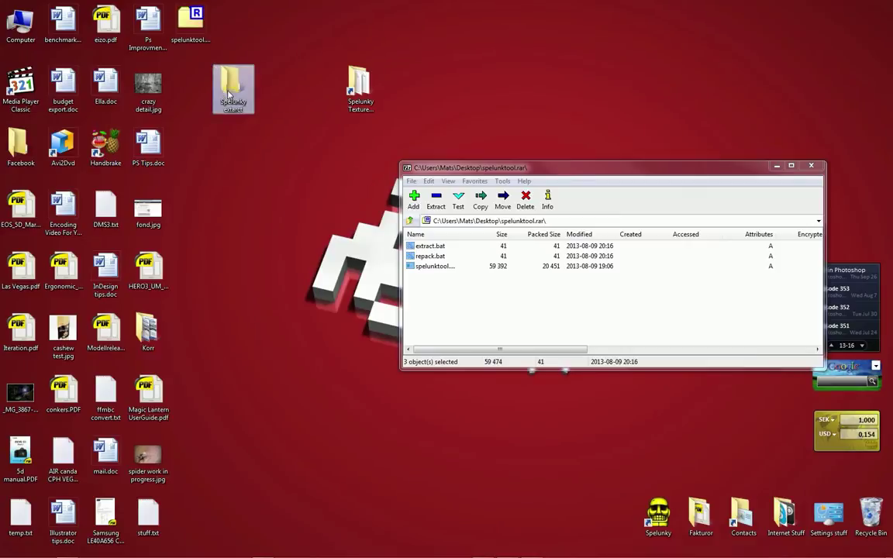
left_click_drag(233, 87, 314, 99)
Extract extract.bat, repack.bat and spelunktool.exe from the archive into the Spelunky extarct folder.
double_click(313, 103)
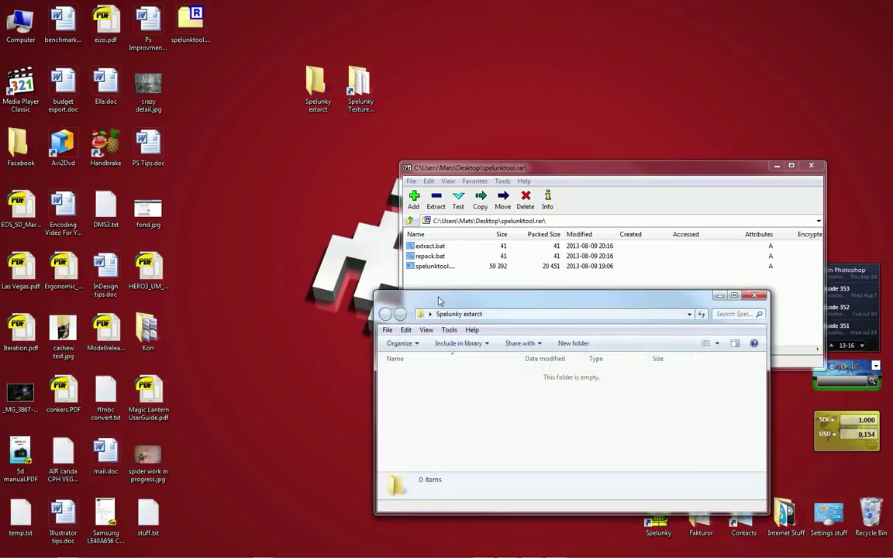
left_click_drag(535, 172, 587, 81)
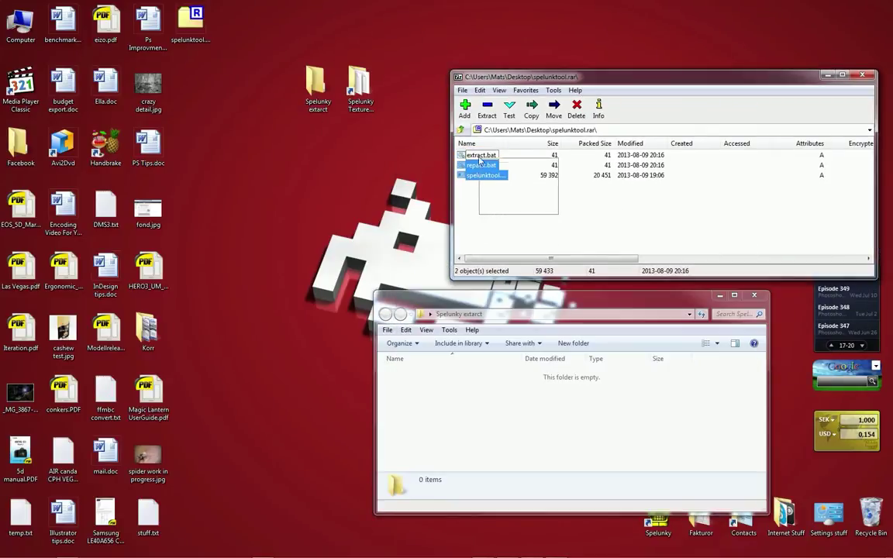
left_click_drag(481, 165, 467, 403)
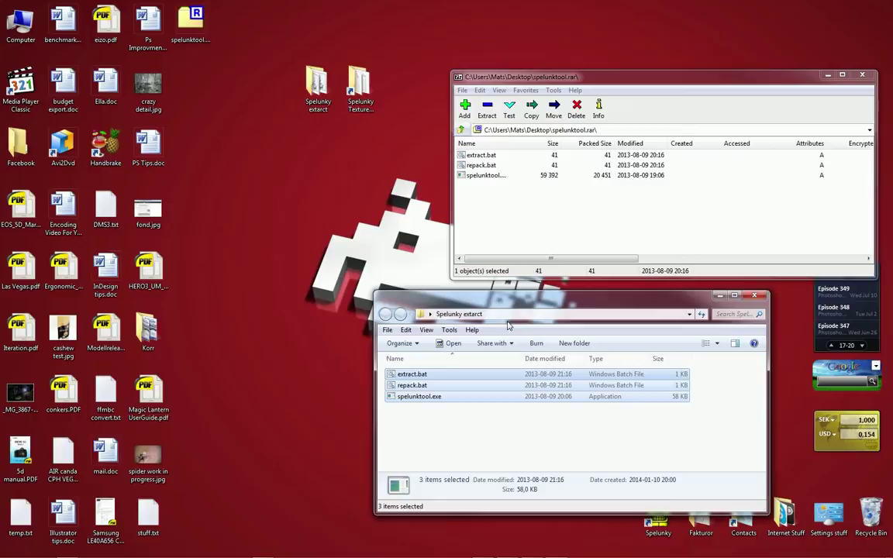
left_click_drag(480, 300, 382, 307)
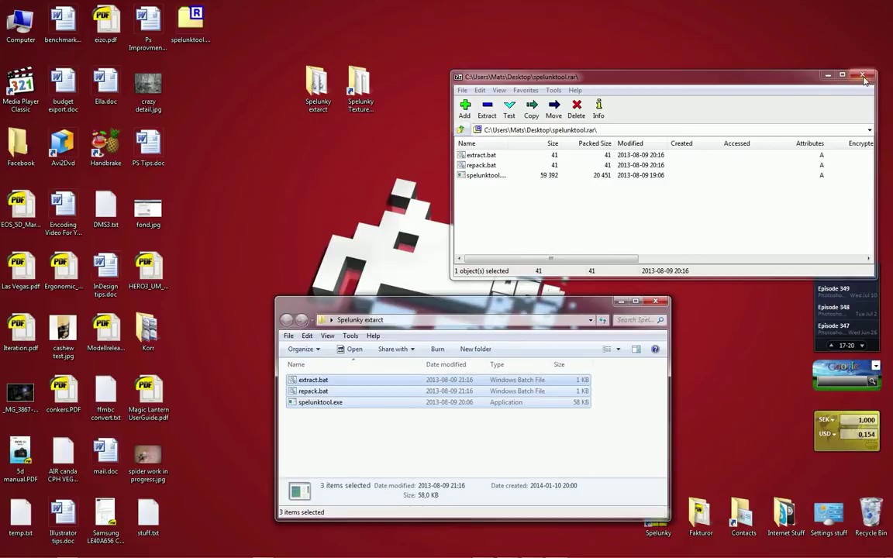
Close the archive window and move spelunktool.rar from the desktop to the Recycle Bin.
key("alt+F4")
left_click_drag(189, 21, 783, 477)
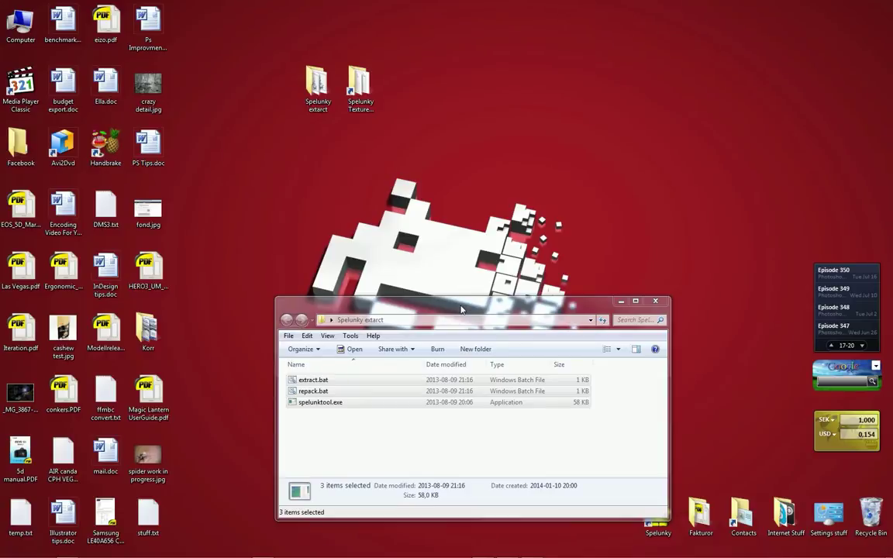
left_click_drag(466, 307, 621, 142)
left_click(482, 265)
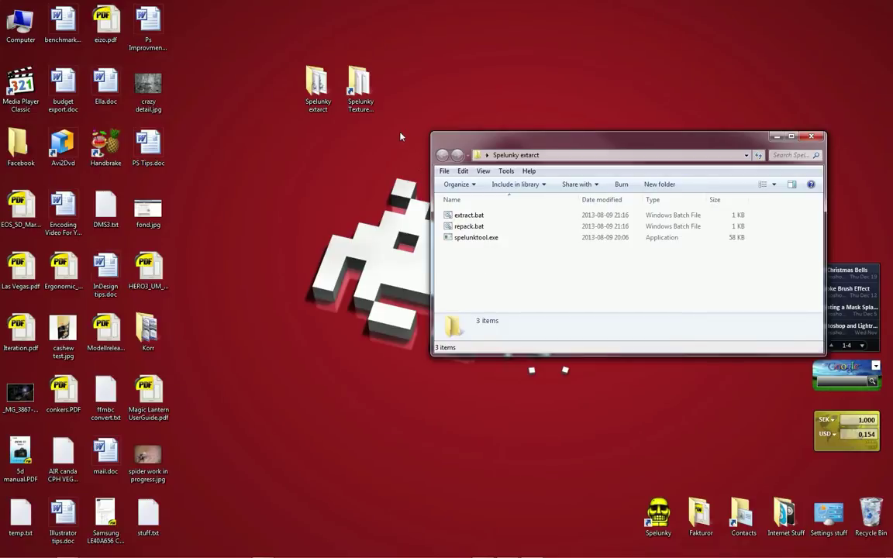
Copy alltex.wad and alltex.wad.wix from Spelunky's Data\Textures folder into the Spelunky extarct folder, then minimize the Textures window.
double_click(367, 96)
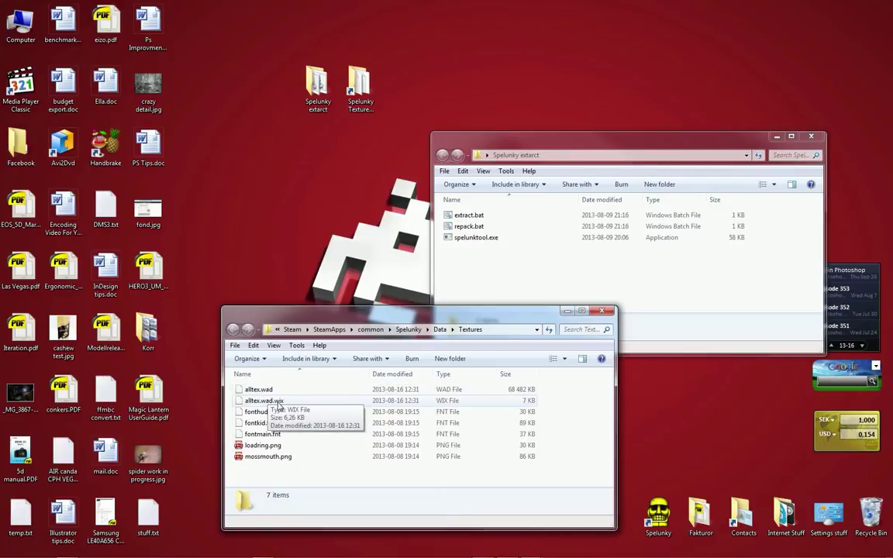
left_click(259, 390)
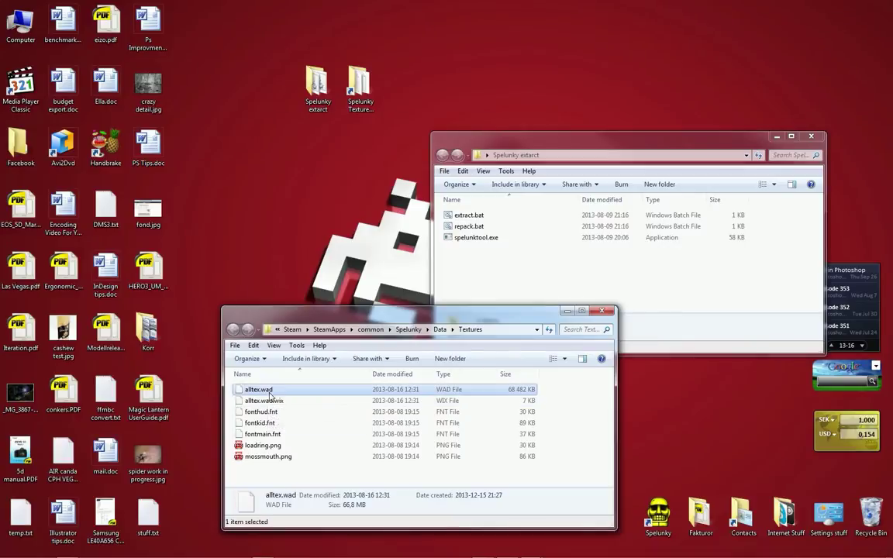
left_click(264, 400, "ctrl")
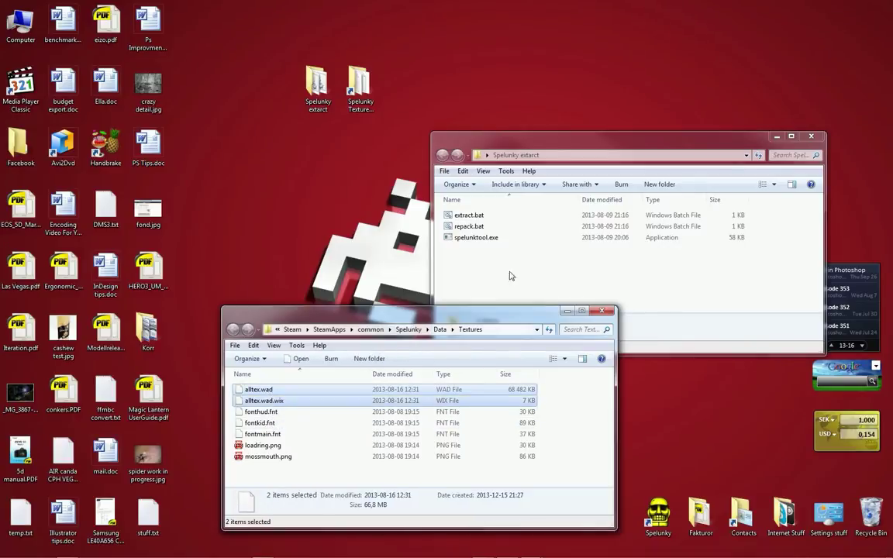
left_click_drag(257, 393, 517, 281)
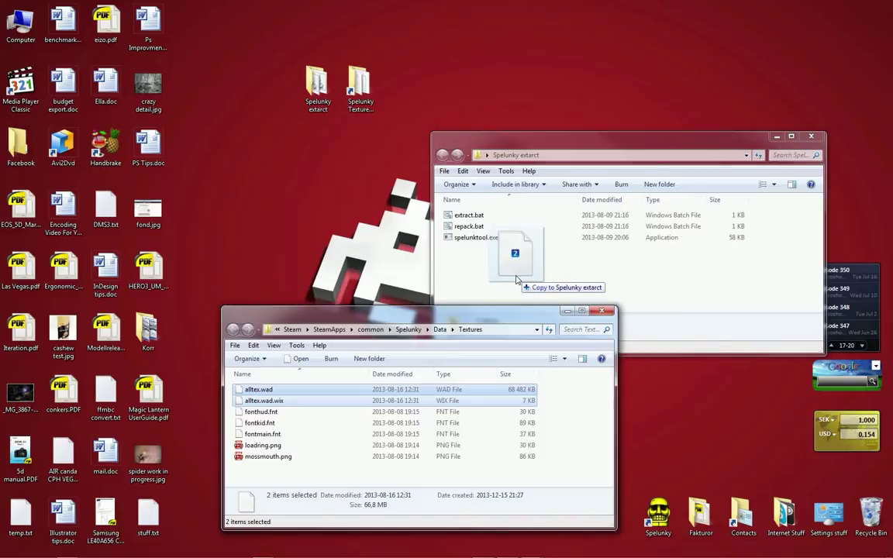
left_click_drag(517, 280, 515, 281)
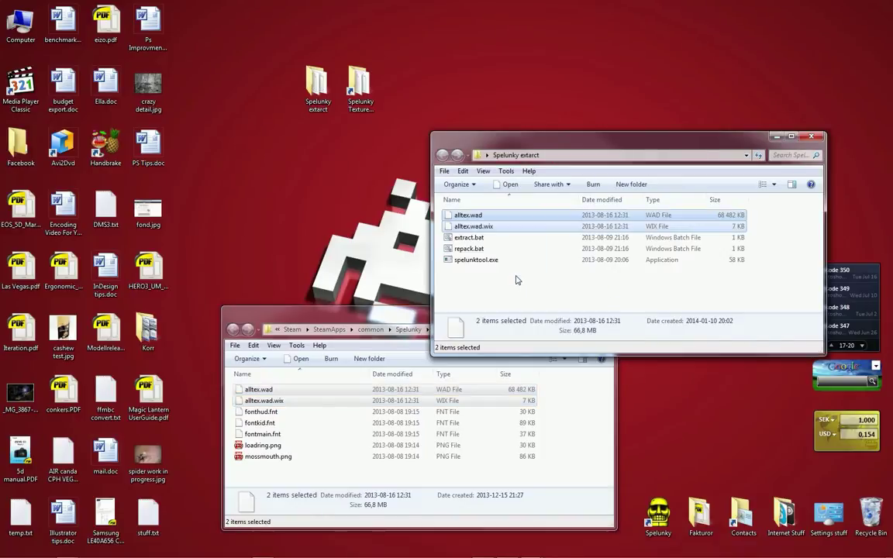
left_click(380, 316)
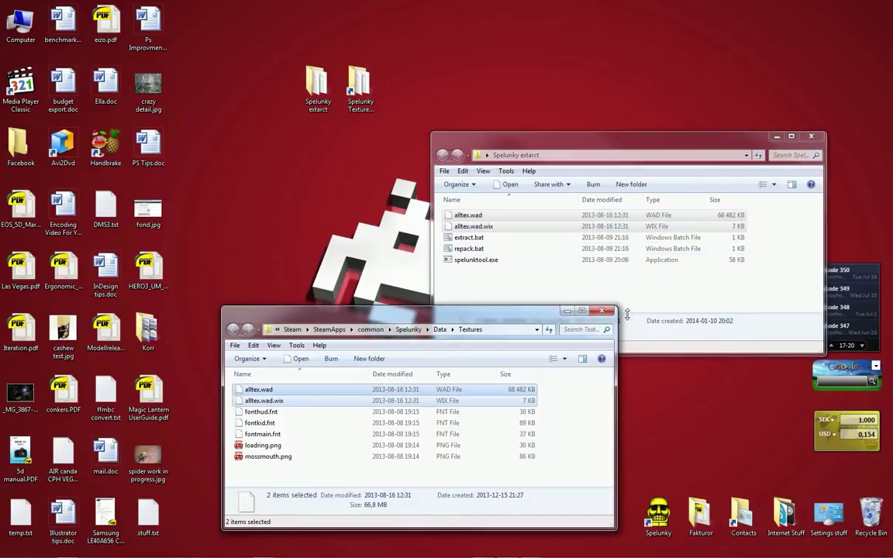
left_click(567, 311)
left_click(500, 282)
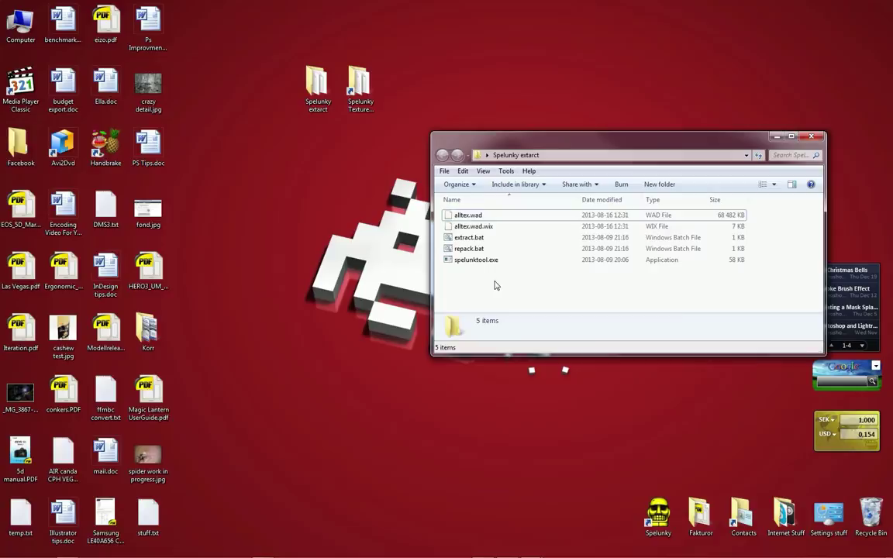
Create a subfolder named "Backup" inside the Spelunky extarct folder.
right_click(494, 285)
mouse_move(568, 410)
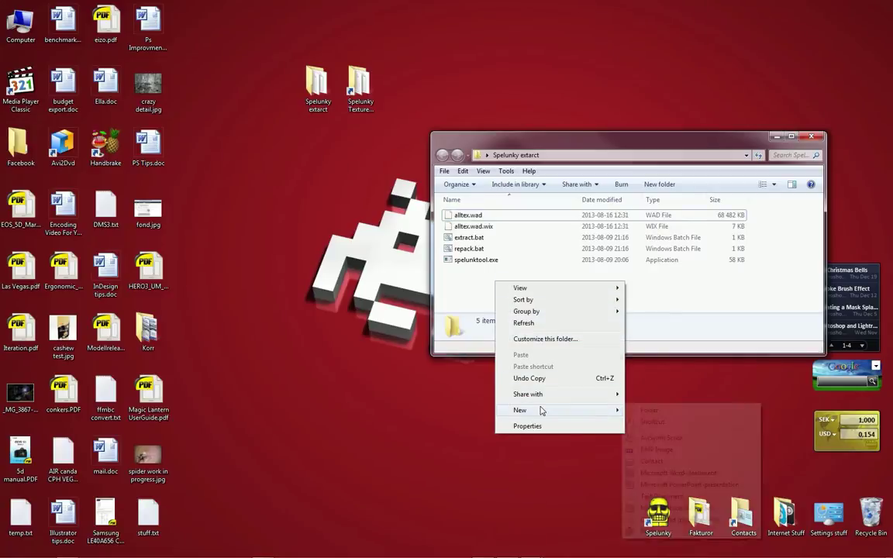
left_click(650, 410)
type("Backup")
key("Return")
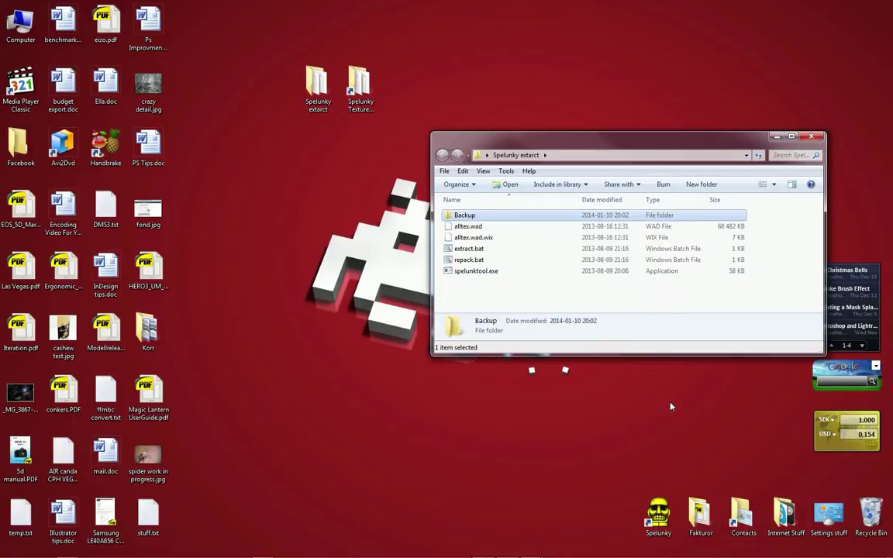
Copy alltex.wad and alltex.wad.wix into the Backup folder.
left_click(471, 226)
left_click(477, 238, "shift")
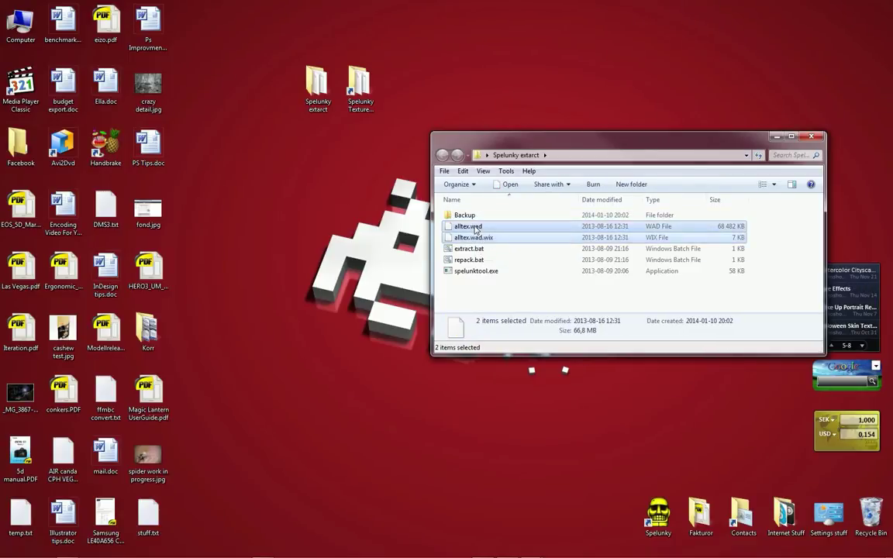
left_click_drag(476, 230, 477, 216)
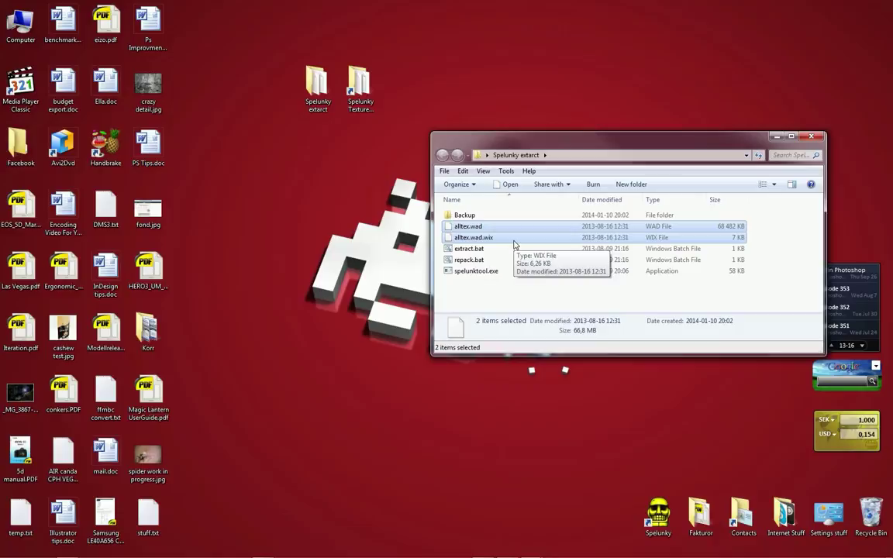
Extract the textures from alltex.wad by running extract.bat on it in the Spelunky extarct folder.
left_click(473, 274)
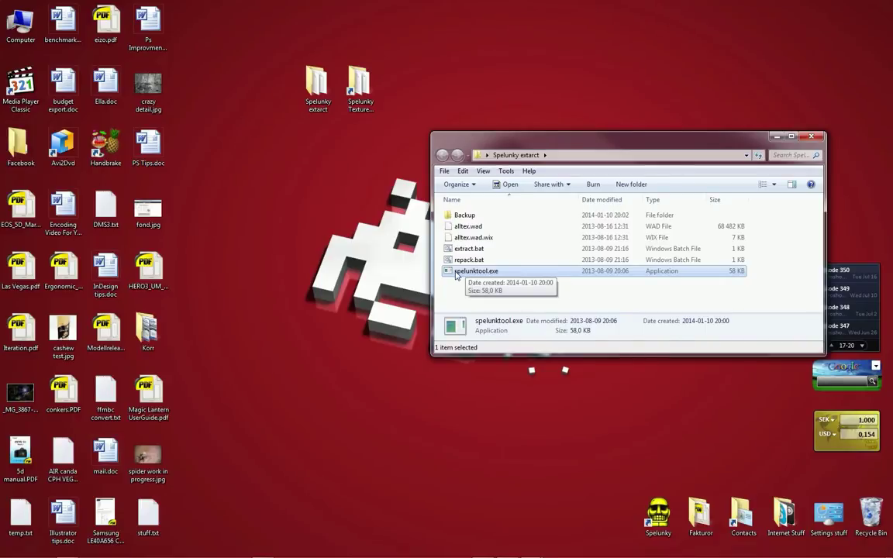
double_click(456, 273)
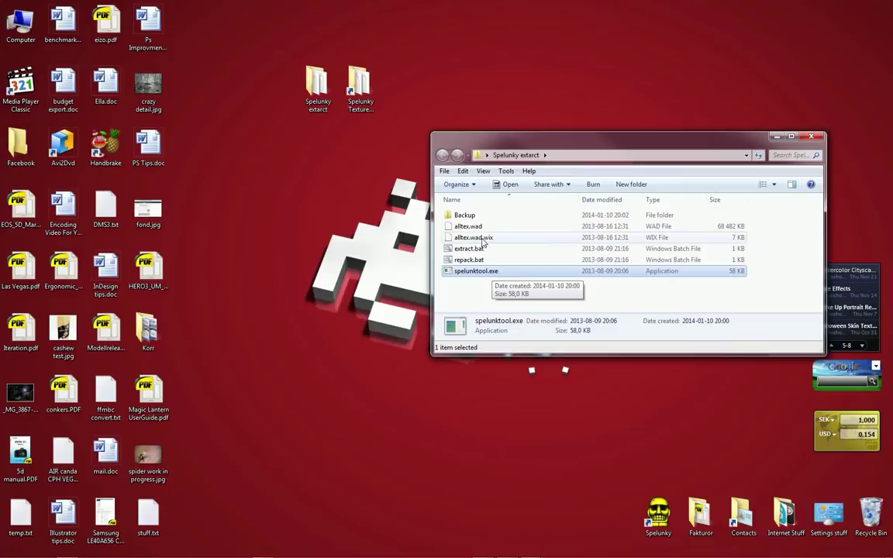
mouse_move(481, 217)
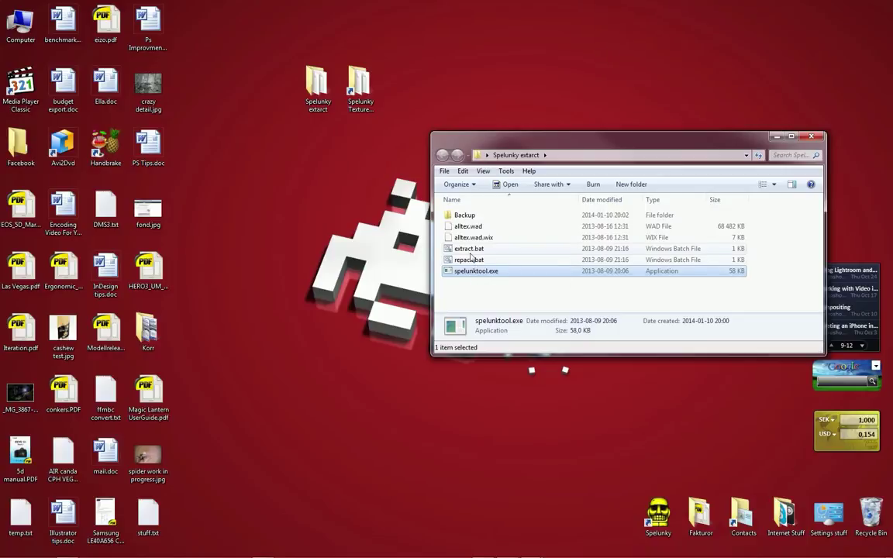
left_click(468, 250)
left_click(469, 261)
left_click(468, 250)
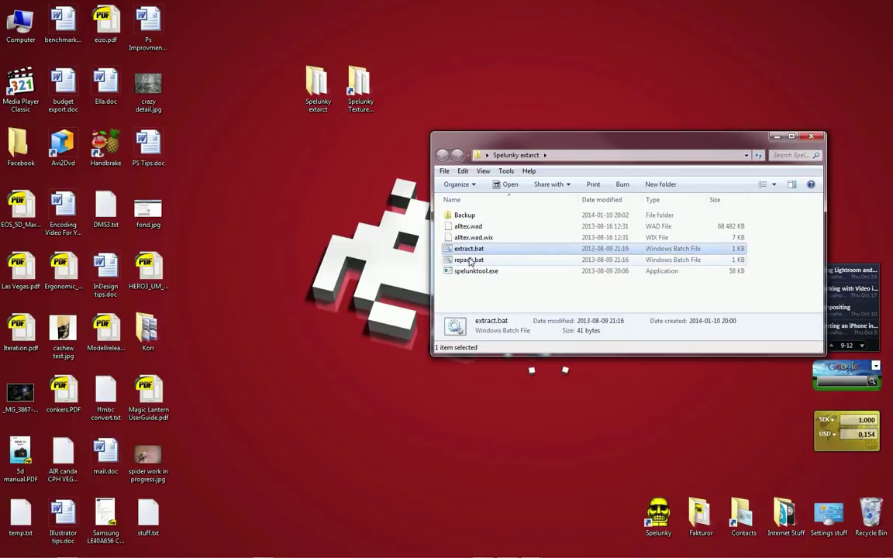
left_click(469, 262)
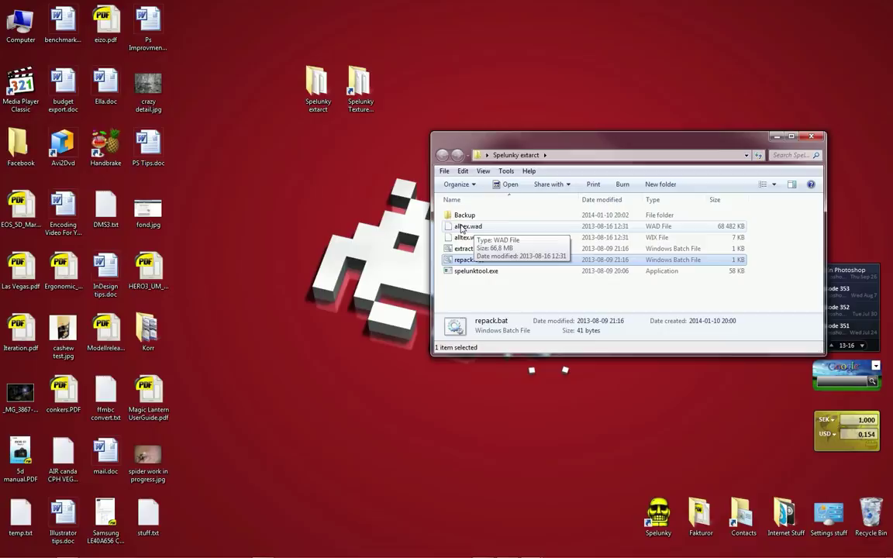
left_click_drag(479, 229, 486, 252)
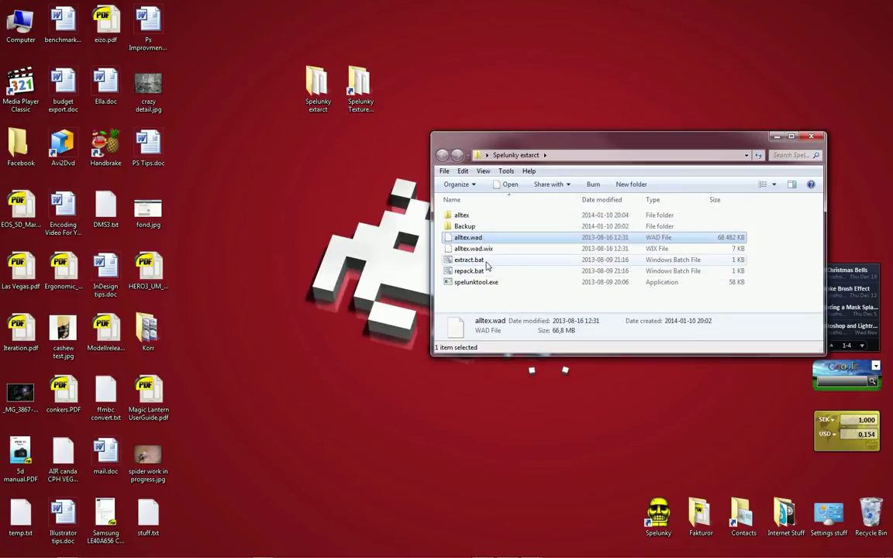
Open the extracted alltex folder and view the images in its ENDING subfolder in XnView, starting with finaltreasure.png.
double_click(462, 214)
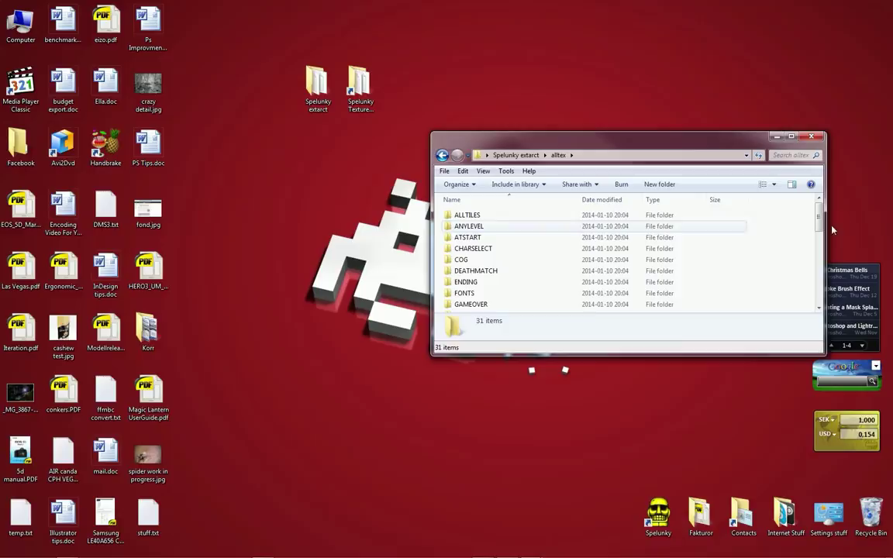
scroll(819, 237, "down", 2)
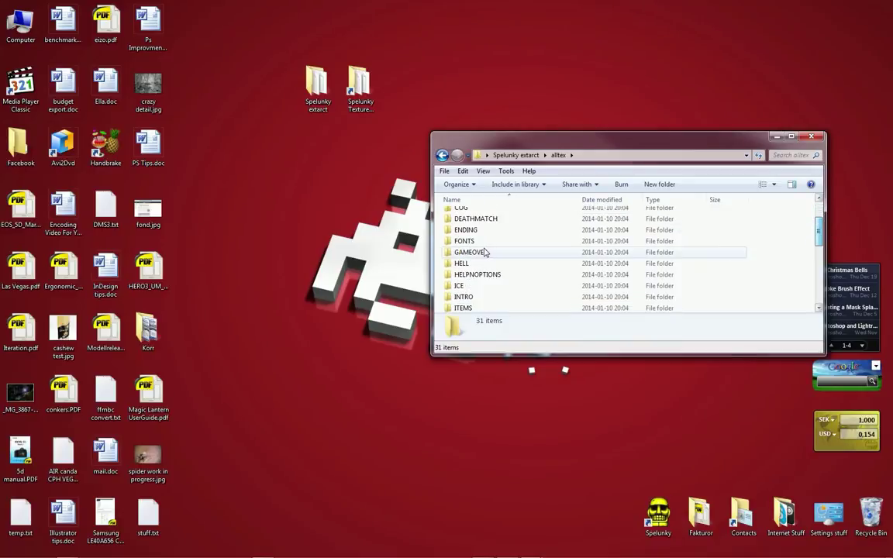
double_click(464, 230)
double_click(470, 230)
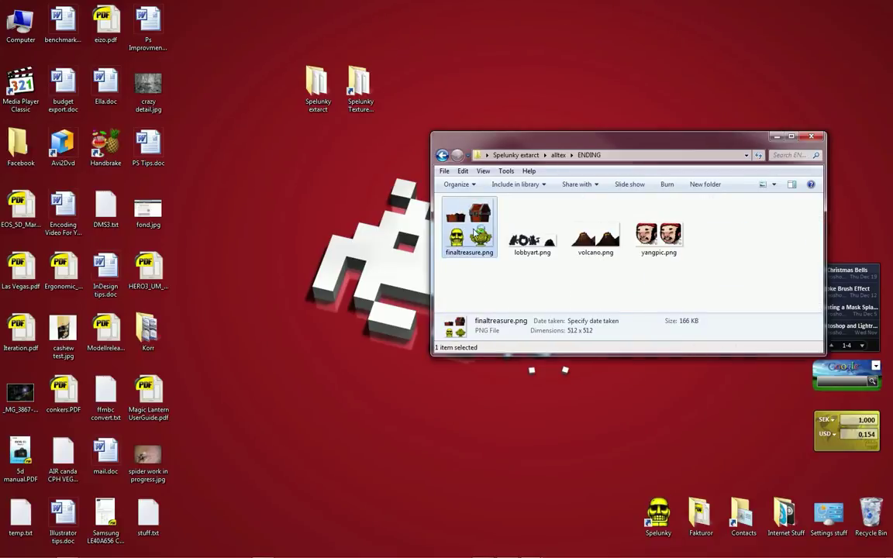
key("Page_Down")
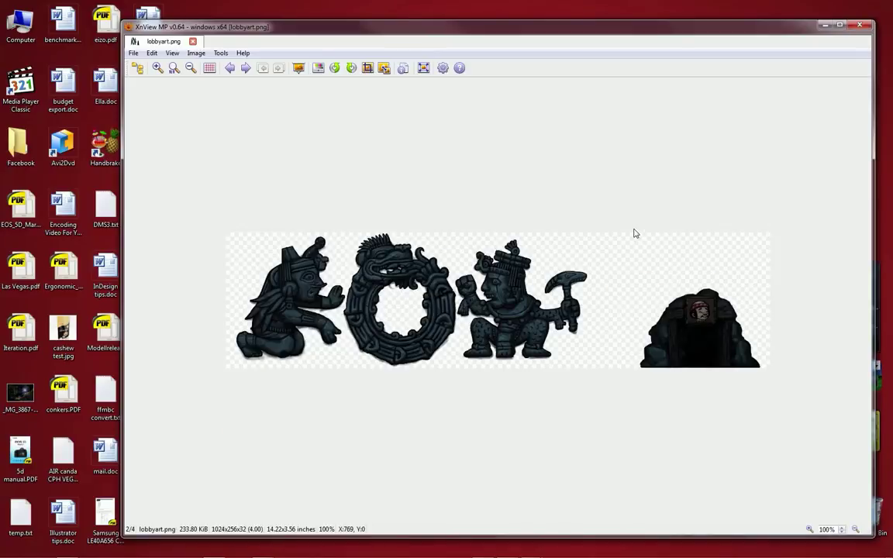
key("Page_Down")
Browse from ENDING to the DEATHMATCH folder in XnView, page through its images from deathmatchmenu.jpg, and close the viewer.
left_click(137, 68)
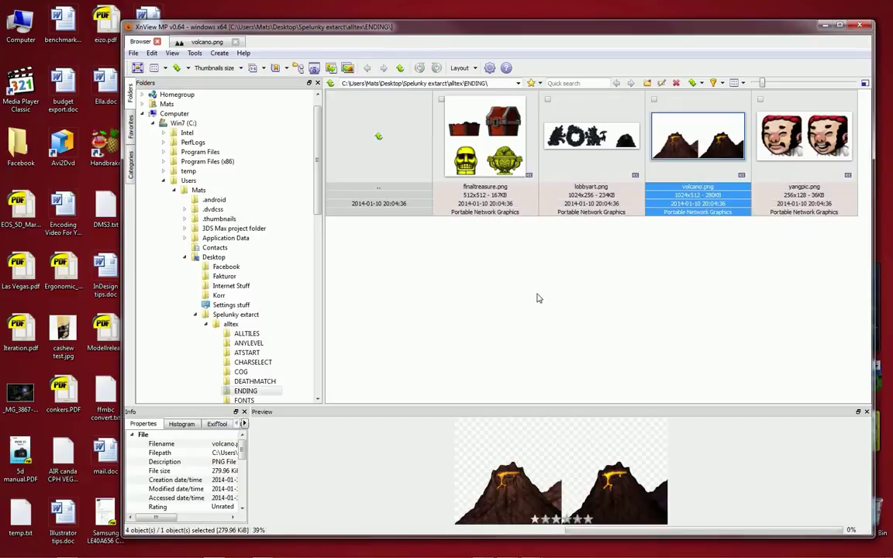
double_click(378, 135)
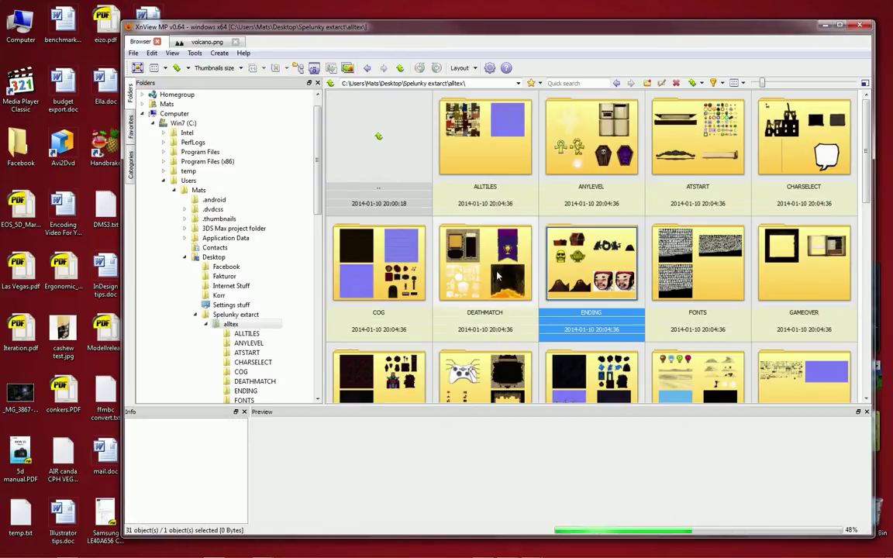
key("Left")
key("Return")
scroll(499, 276, "down", 1)
scroll(497, 276, "up", 1)
double_click(485, 163)
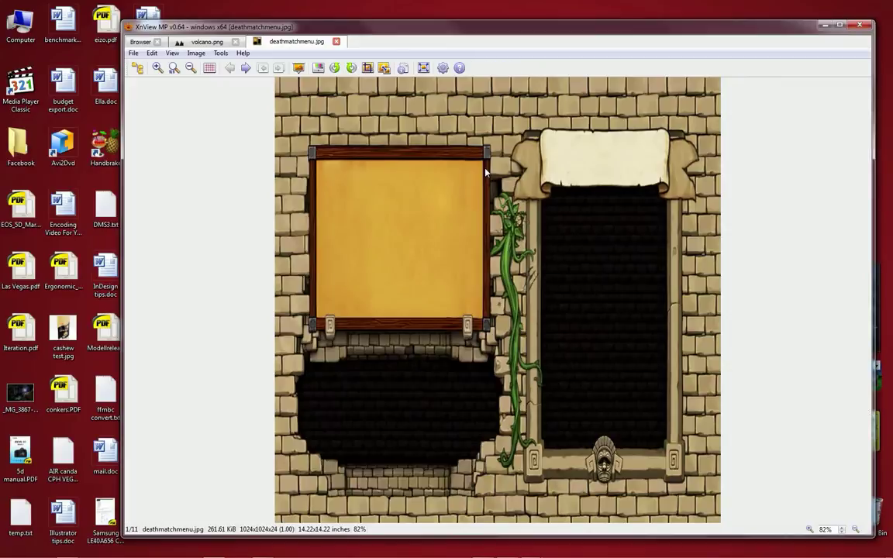
key("Page_Down")
key("Page_Down")
key("Page_Down")
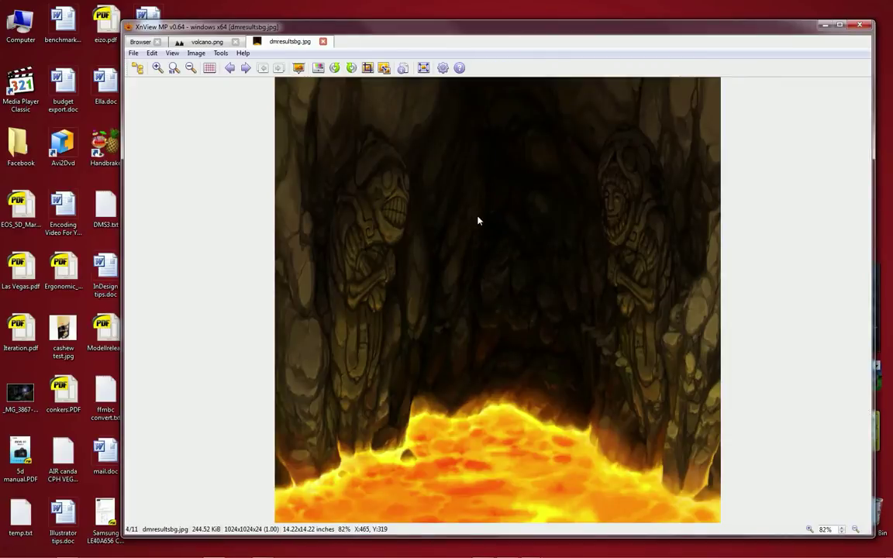
key("Page_Down")
key("Page_Up")
left_click(859, 25)
View the sprite sheets in alltex's PLAYERS folder from char_black.png to char_brown.png, and return to the Spelunky extarct folder.
left_click(442, 155)
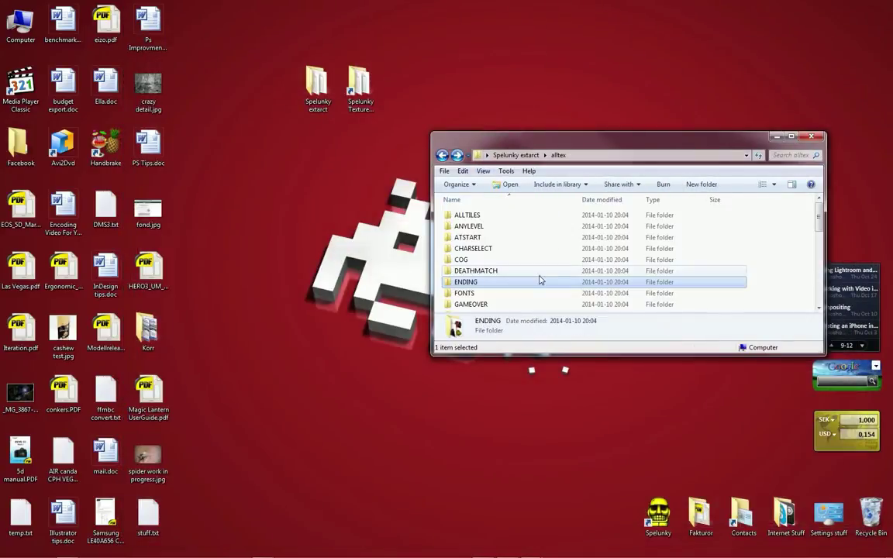
scroll(536, 278, "down", 2)
scroll(535, 277, "down", 3)
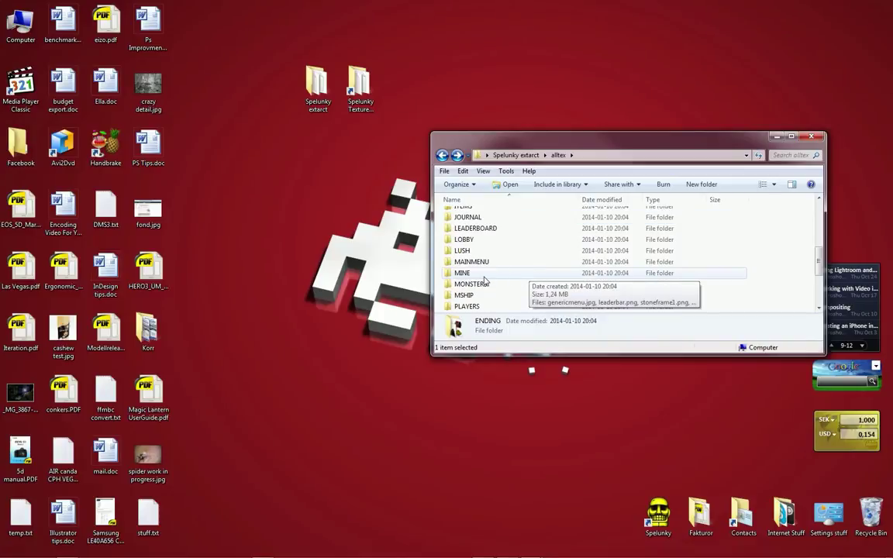
scroll(474, 275, "down", 2)
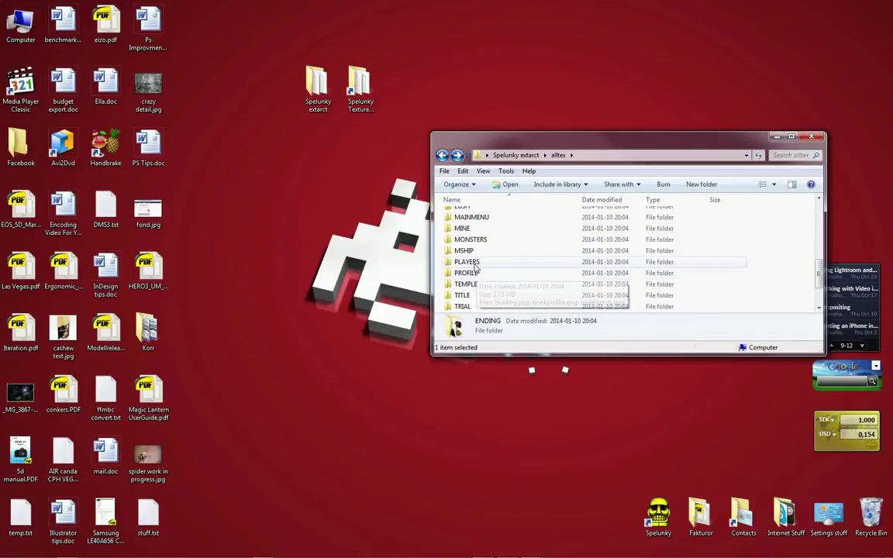
double_click(473, 261)
double_click(468, 225)
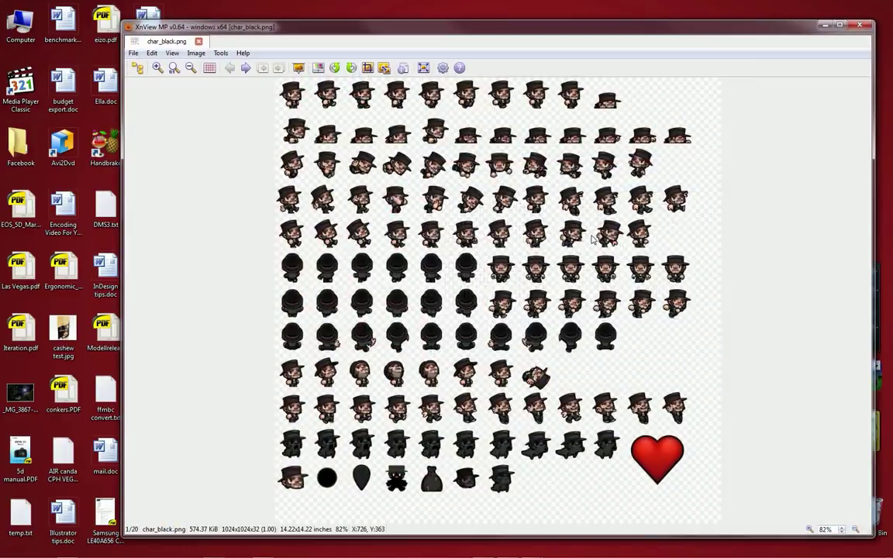
scroll(593, 241, "down", 1)
scroll(593, 240, "down", 1)
key("Return")
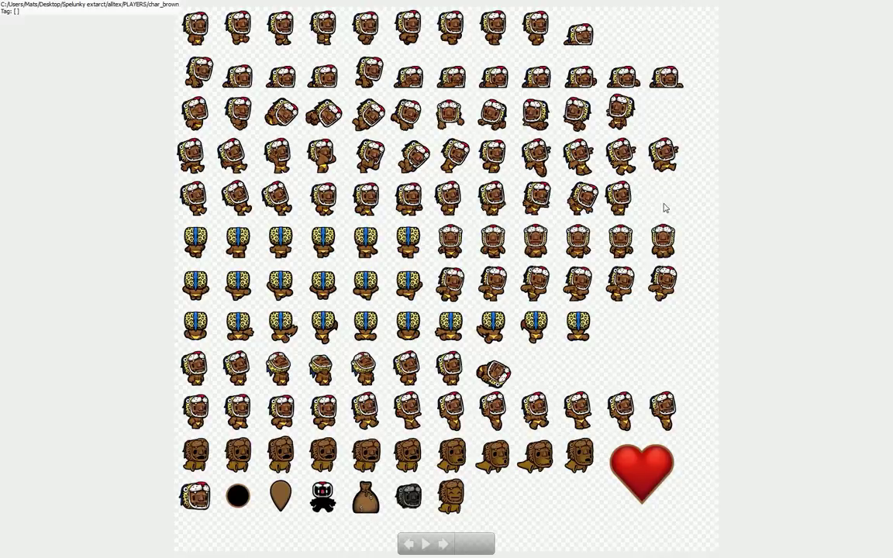
key("Escape")
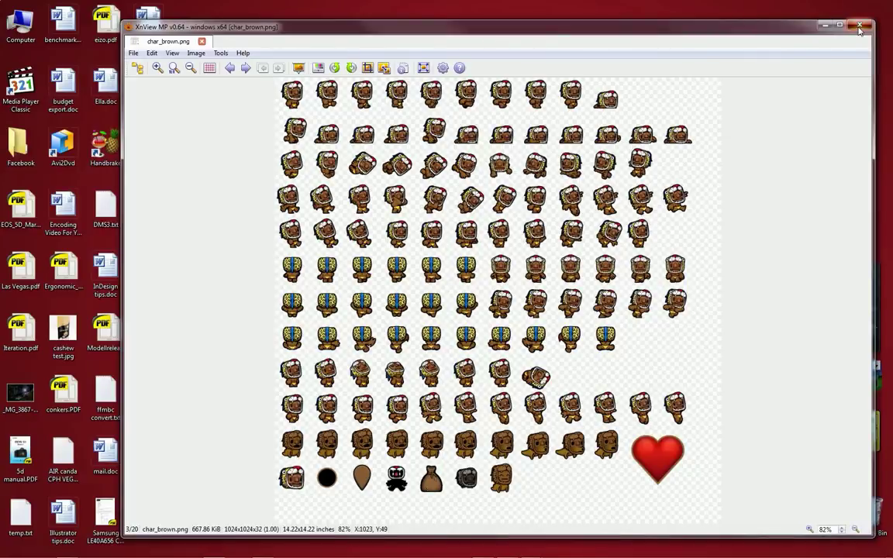
left_click(810, 14)
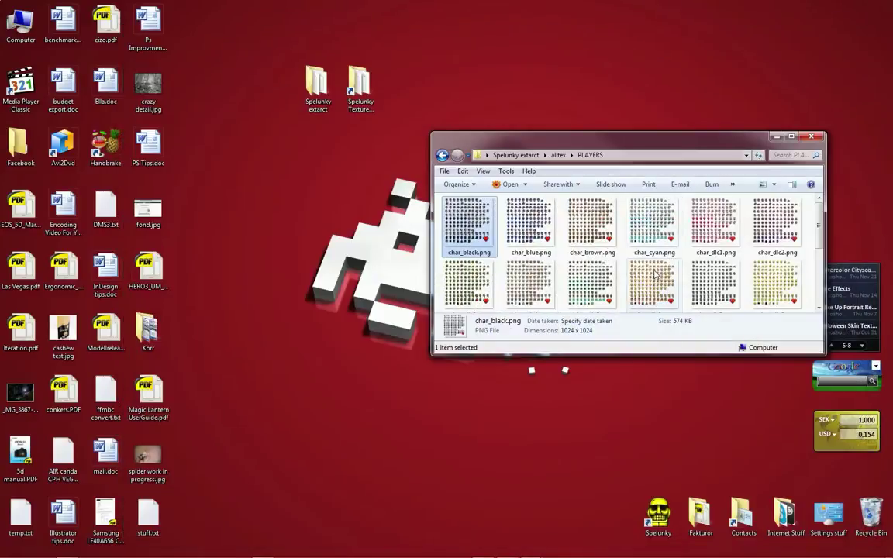
left_click(441, 155)
left_click(441, 156)
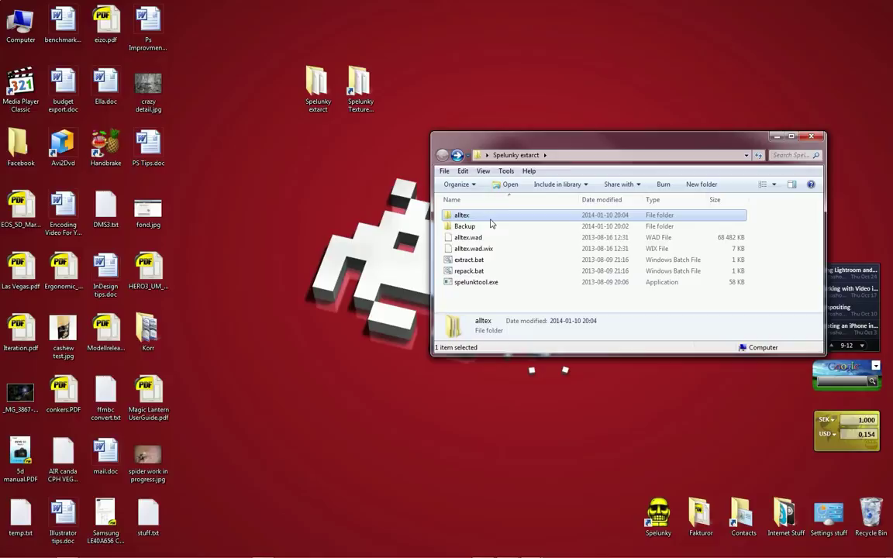
View the char_orange.png sprite sheet from the PLAYERS subfolder of alltex, and close the viewer.
double_click(465, 216)
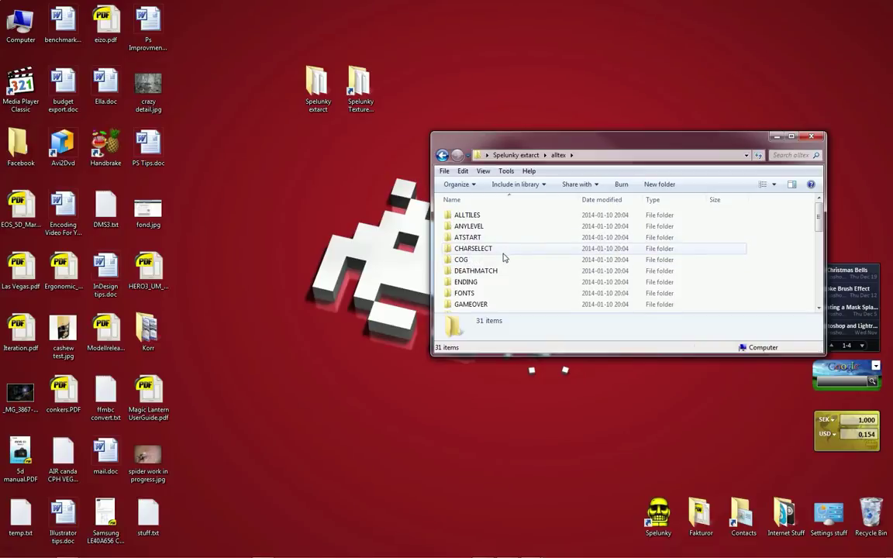
scroll(488, 275, "down", 2)
scroll(484, 265, "down", 3)
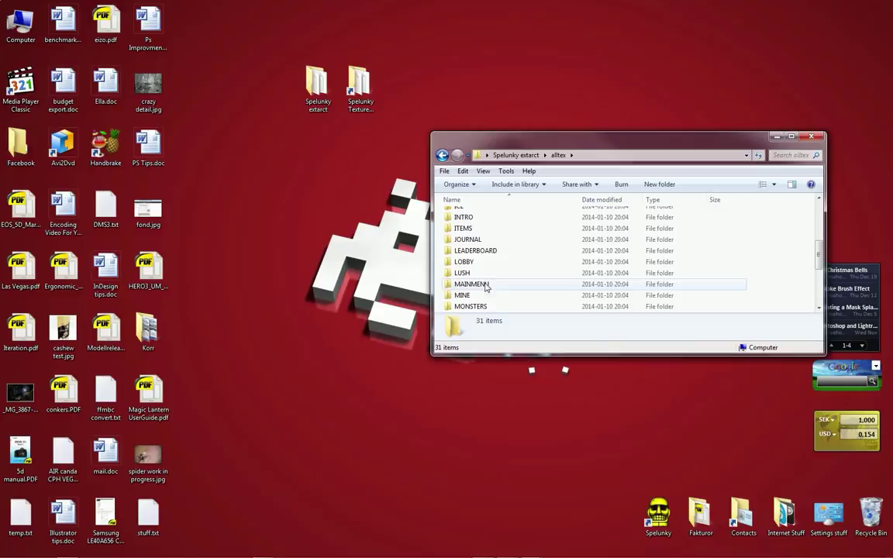
scroll(487, 287, "down", 1)
double_click(474, 307)
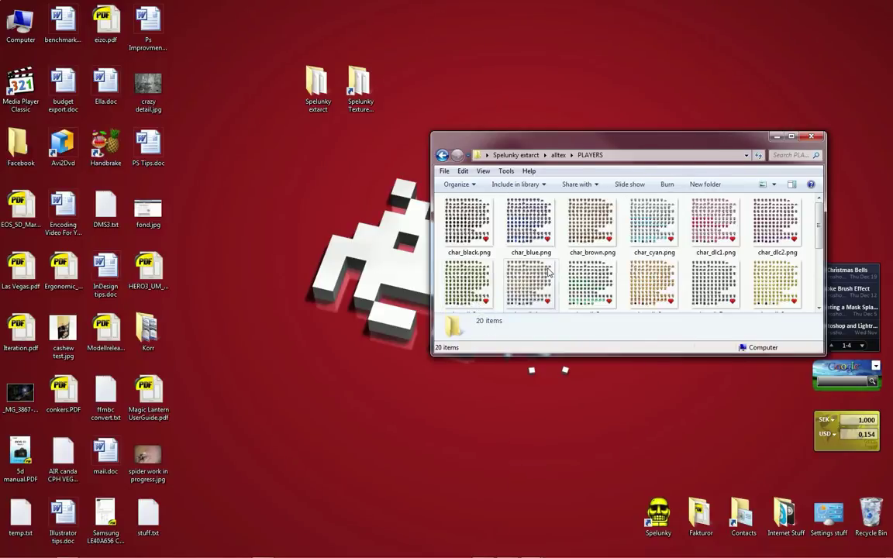
scroll(548, 273, "down", 2)
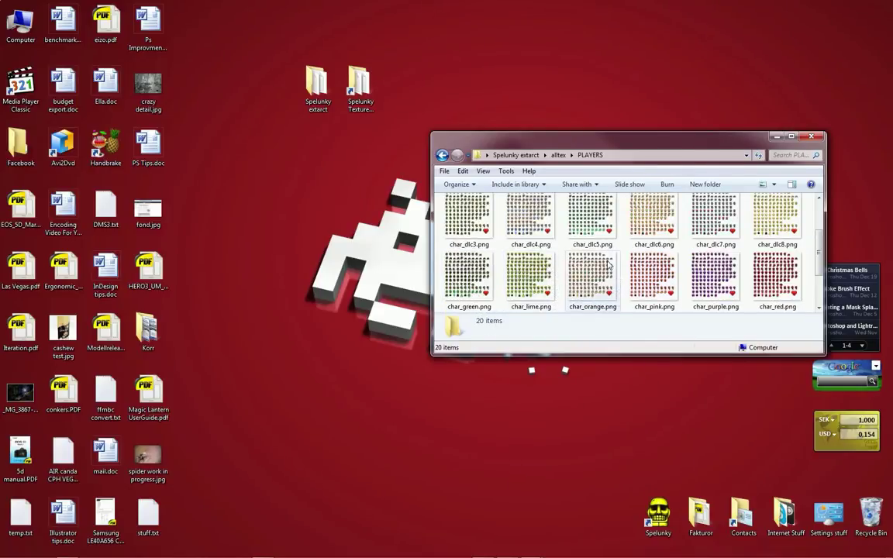
scroll(606, 266, "down", 1)
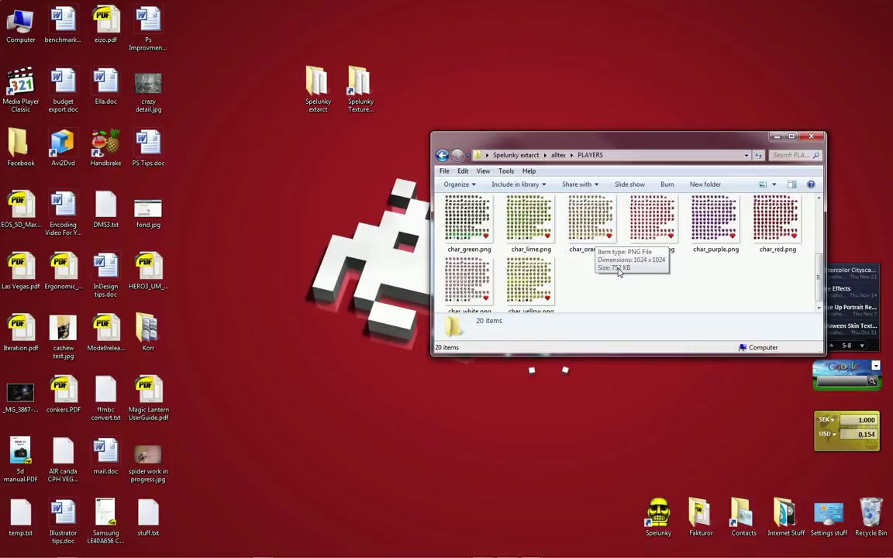
double_click(589, 223)
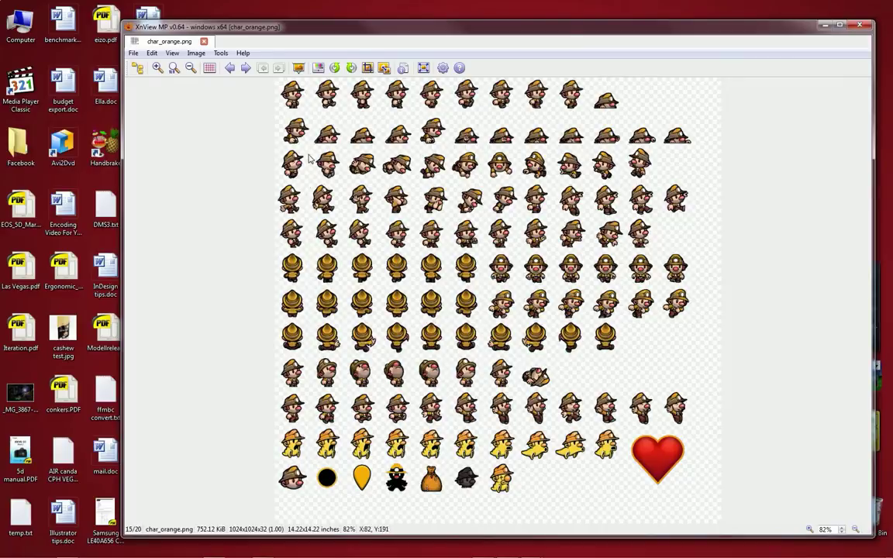
left_click(858, 25)
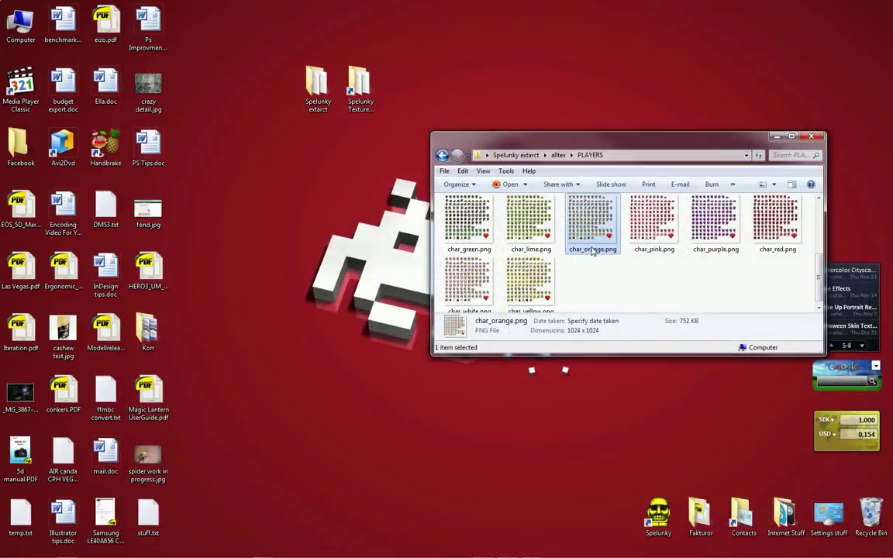
Return to the alltex folder and look through its list of texture subfolders.
left_click(442, 155)
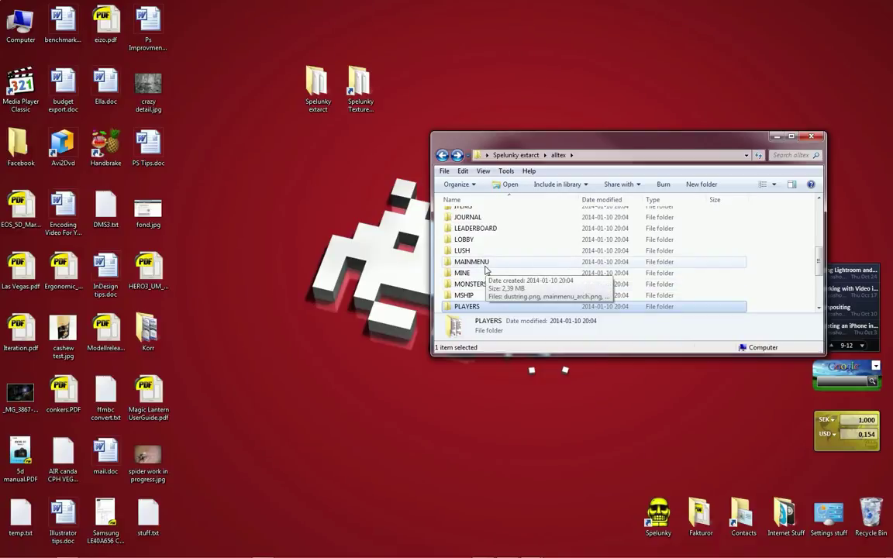
scroll(479, 241, "up", 1)
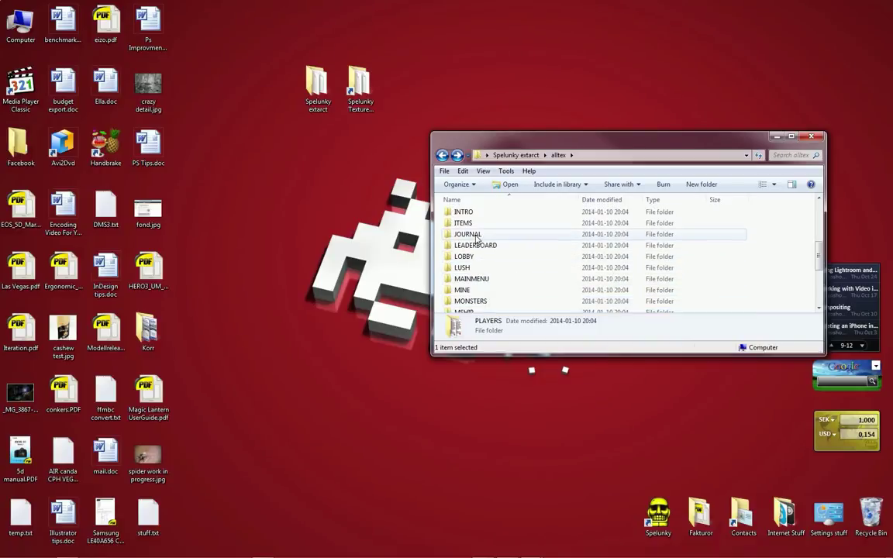
scroll(476, 238, "up", 1)
scroll(476, 238, "up", 2)
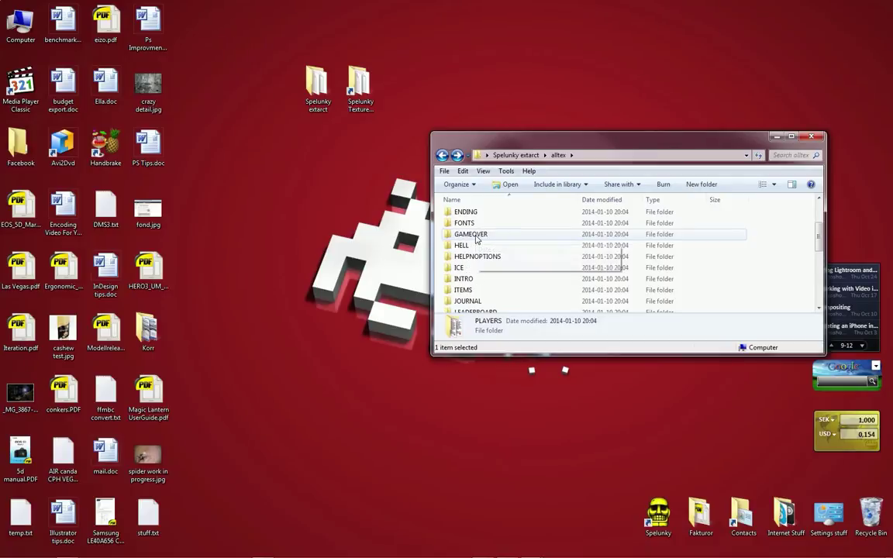
scroll(483, 226, "up", 1)
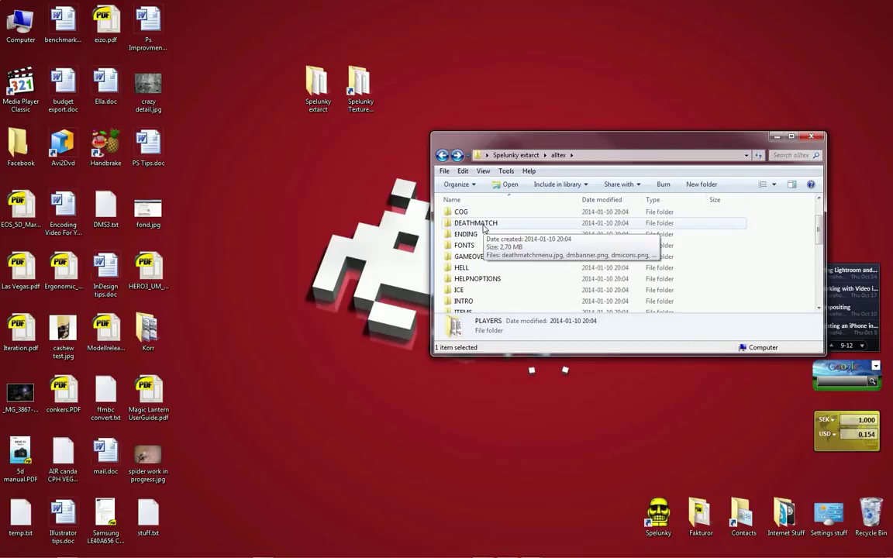
scroll(488, 254, "up", 1)
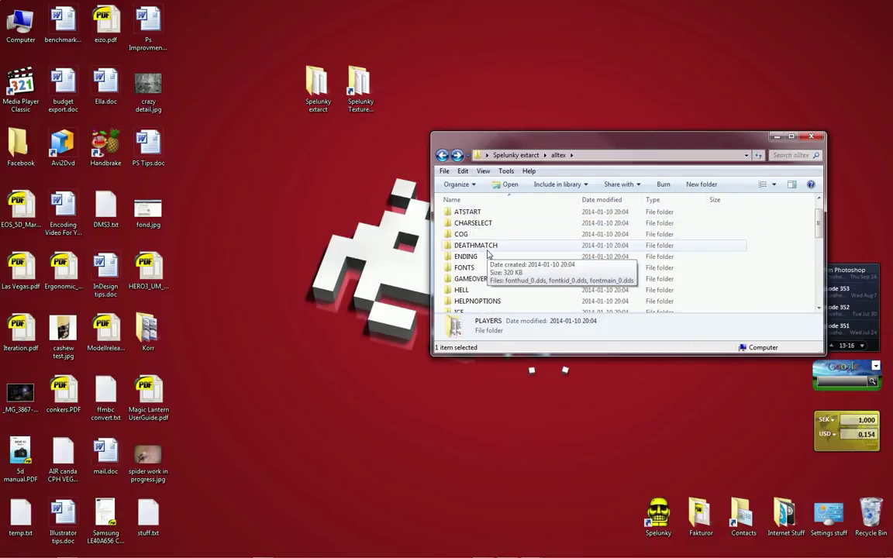
scroll(488, 254, "down", 3)
scroll(487, 254, "down", 3)
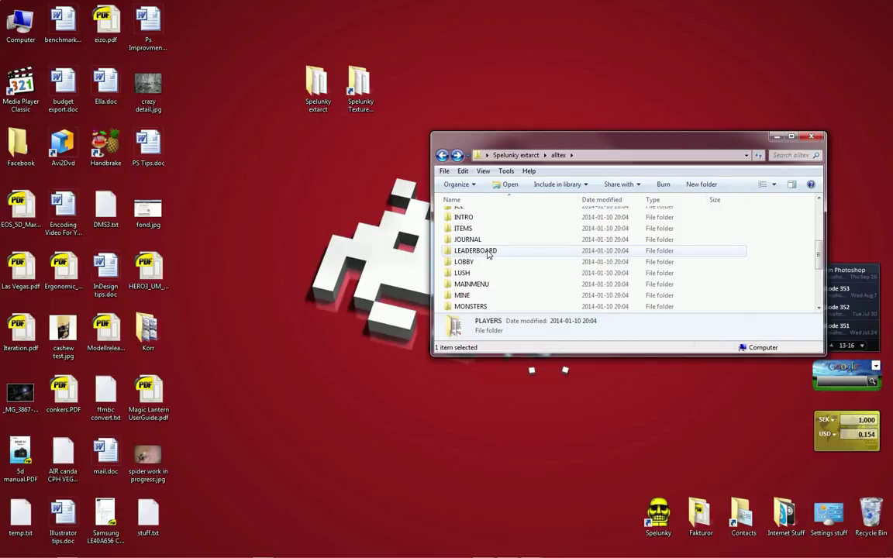
View the char_slave.png sprite sheet from alltex's MONSTERS folder, and close the viewer.
double_click(477, 281)
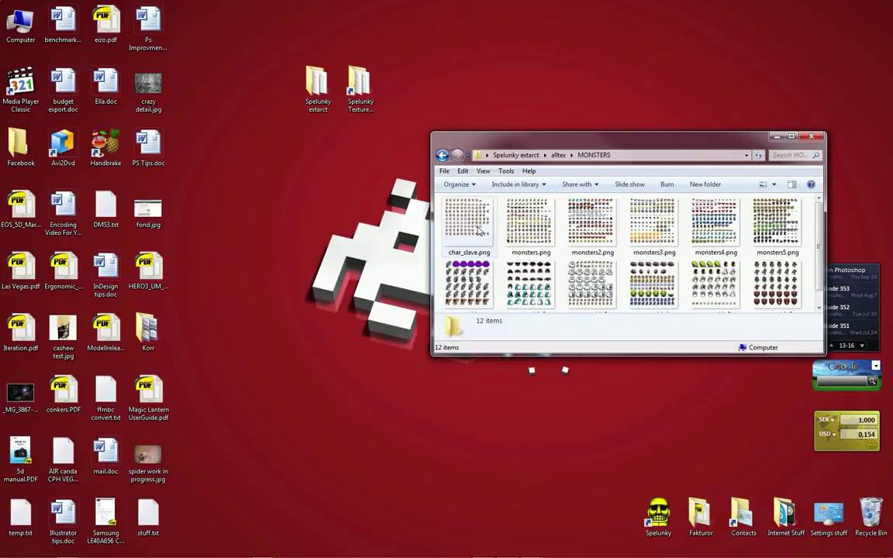
double_click(476, 229)
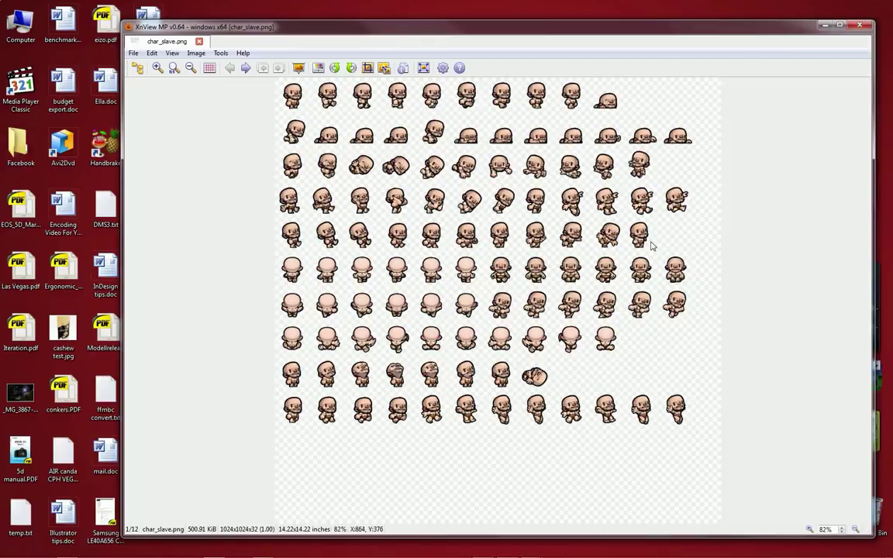
left_click(859, 27)
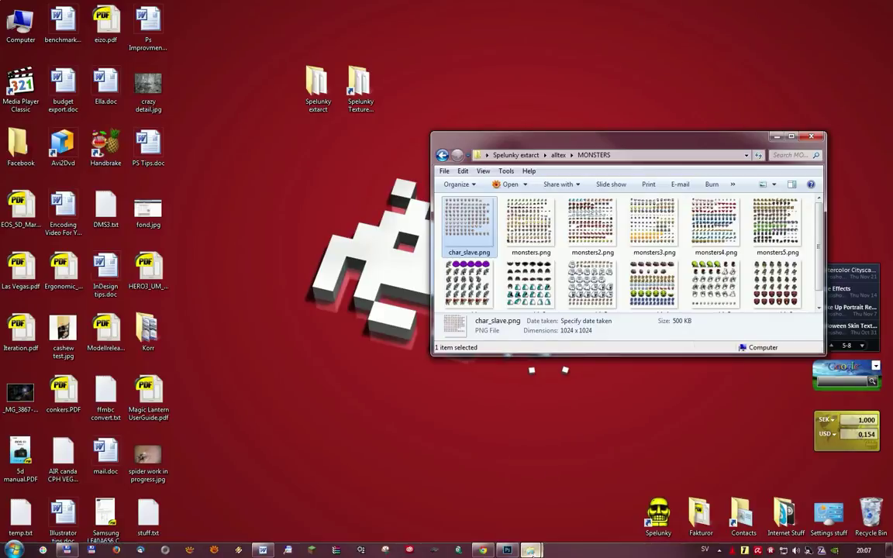
Switch to char_orange.psd in Photoshop and display its layer comps.
left_click(531, 551)
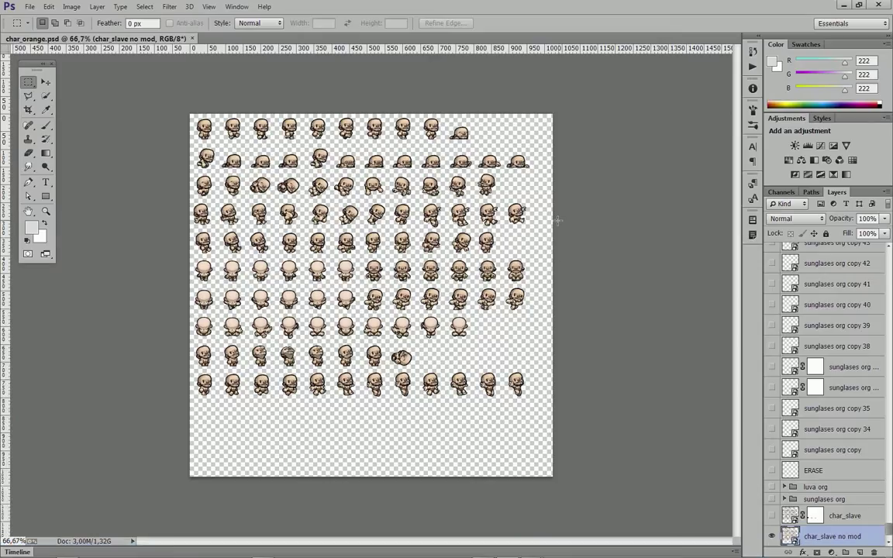
scroll(557, 221, "up", 4)
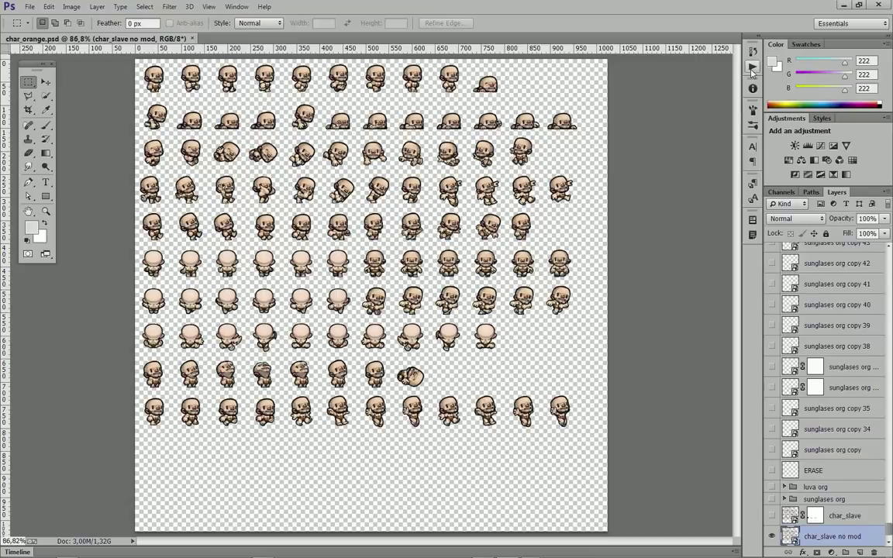
left_click(237, 7)
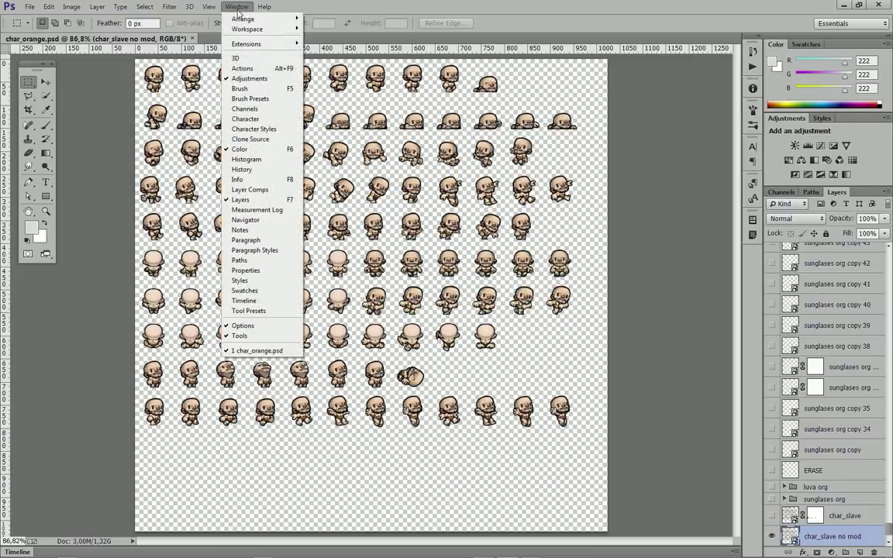
left_click(234, 190)
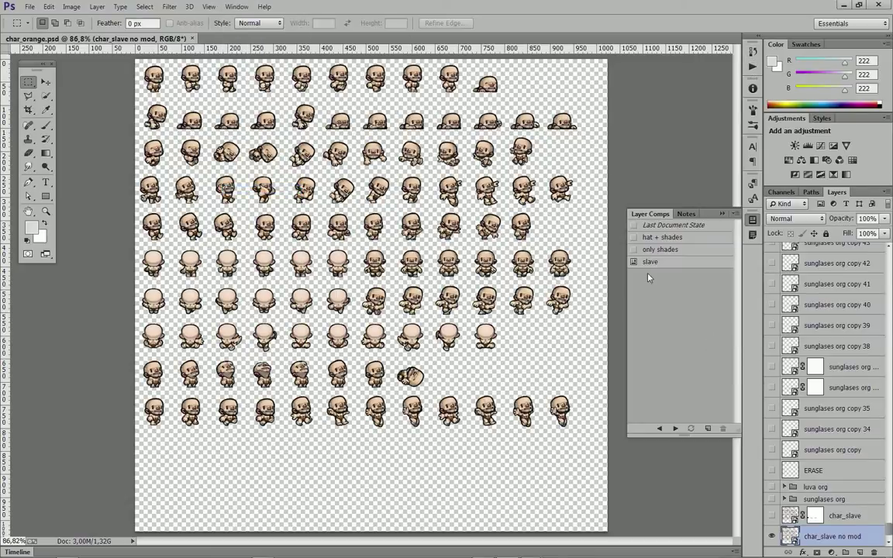
Compare the slave and hat + shades layer comps, leave hat + shades applied, and hide the Color Fill 2 layer.
left_click(634, 237)
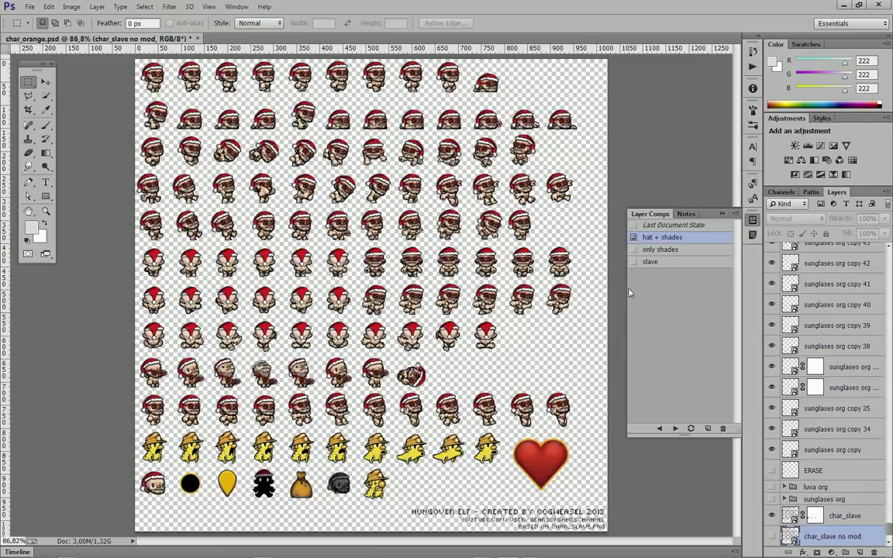
left_click(633, 263)
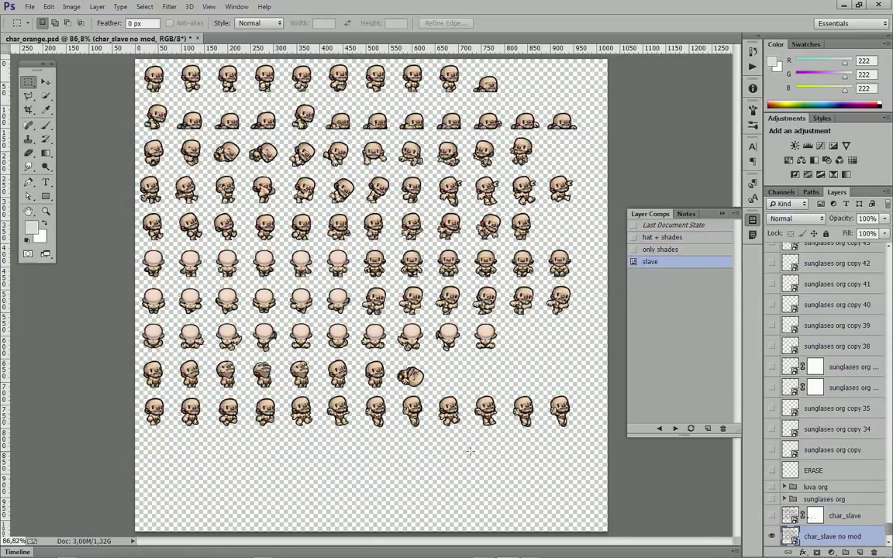
left_click(634, 237)
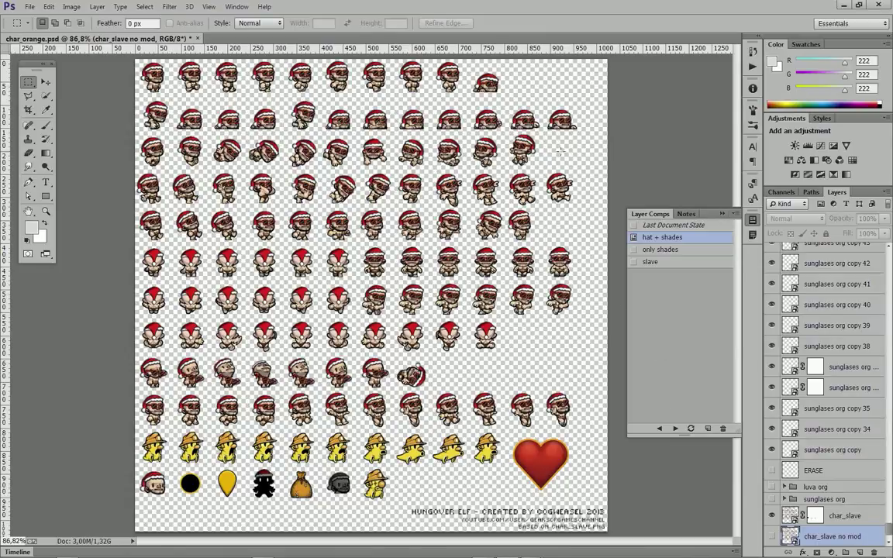
scroll(812, 455, "down", 1)
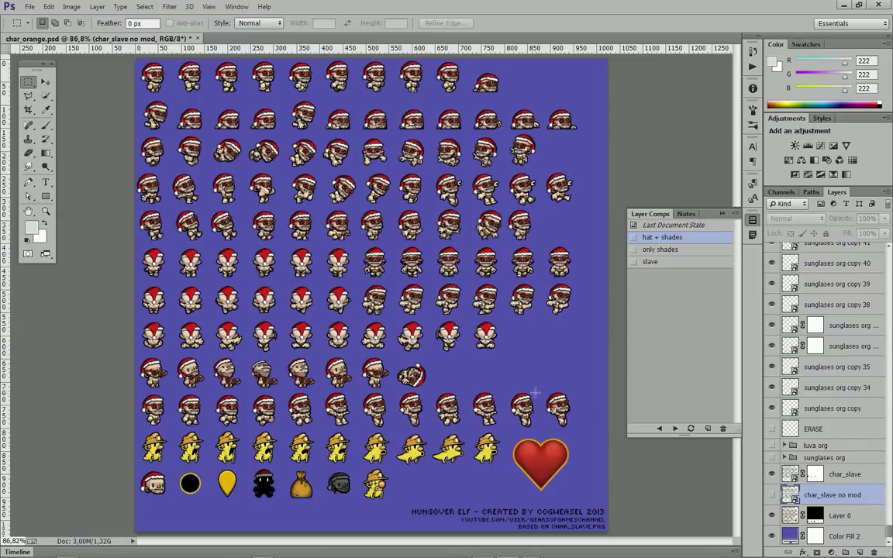
left_click(771, 536)
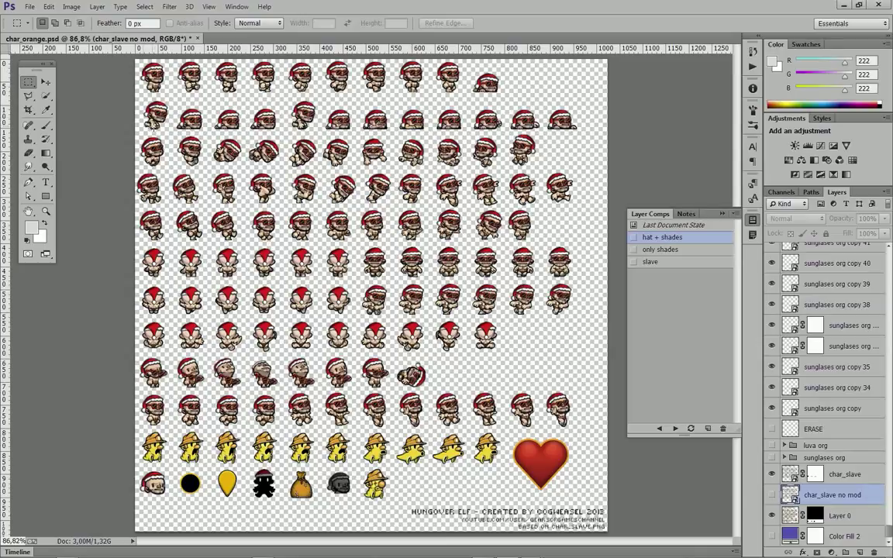
Set up a Save for Web export of the sprite sheet as PNG-24 with transparency.
left_click(29, 7)
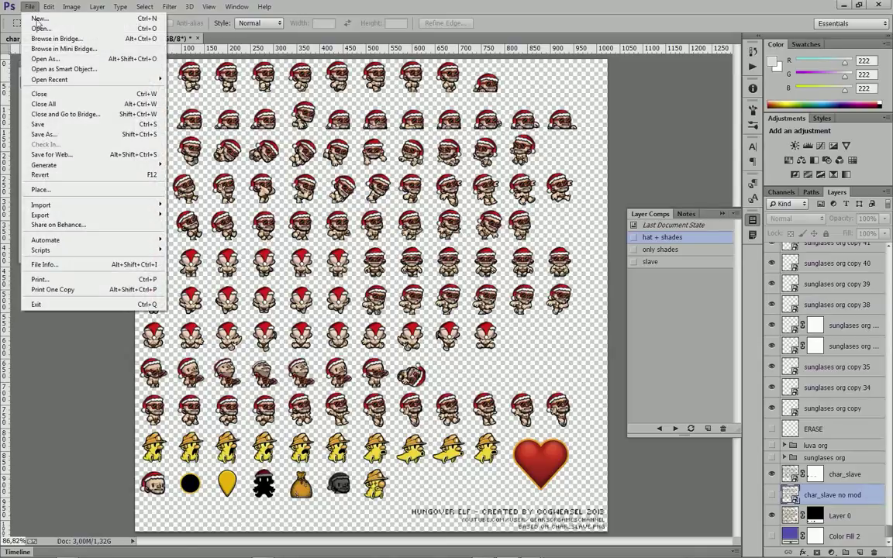
left_click(78, 155)
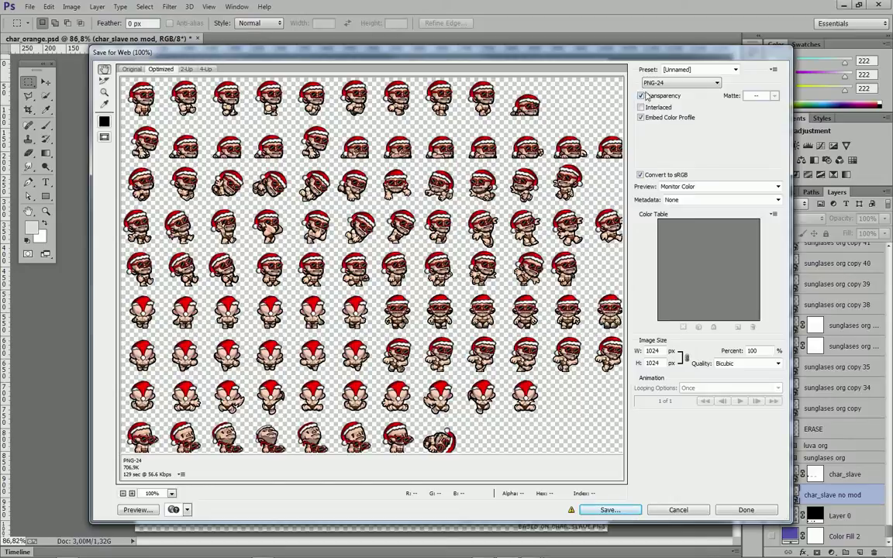
left_click(647, 96)
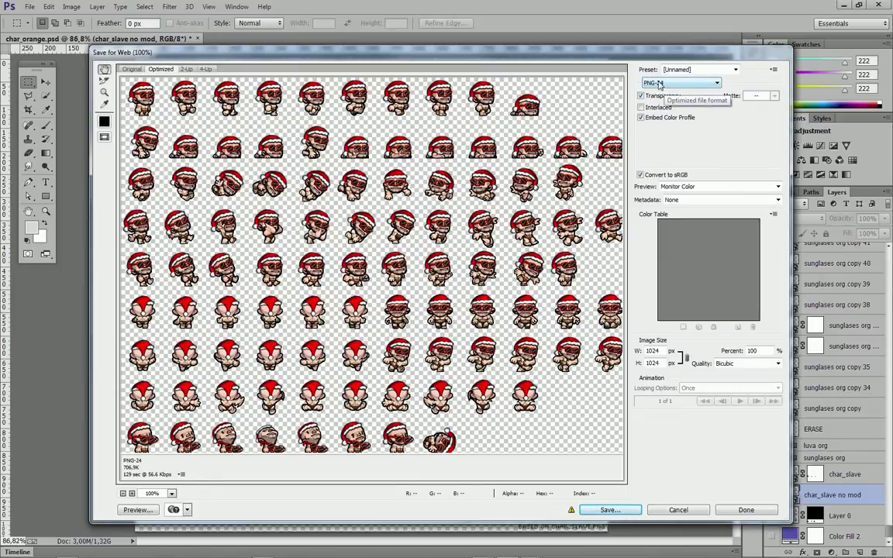
left_click(663, 84)
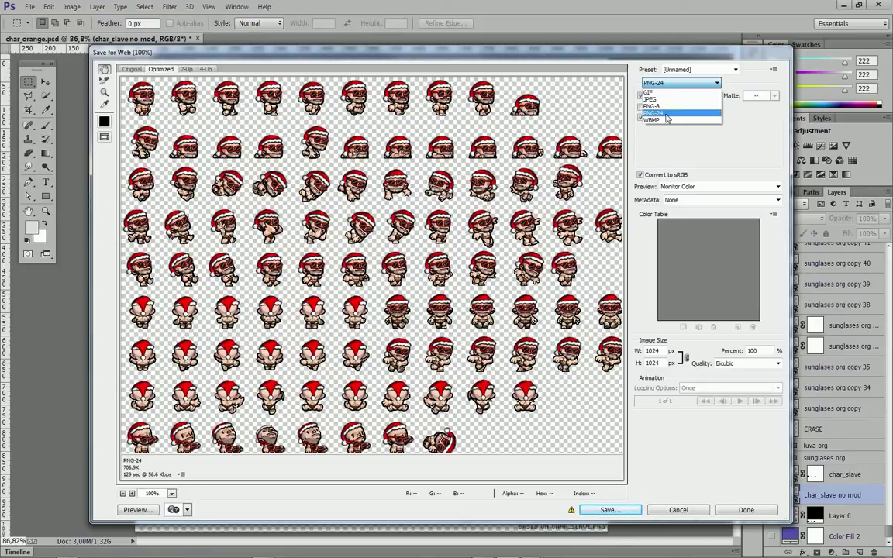
left_click(666, 114)
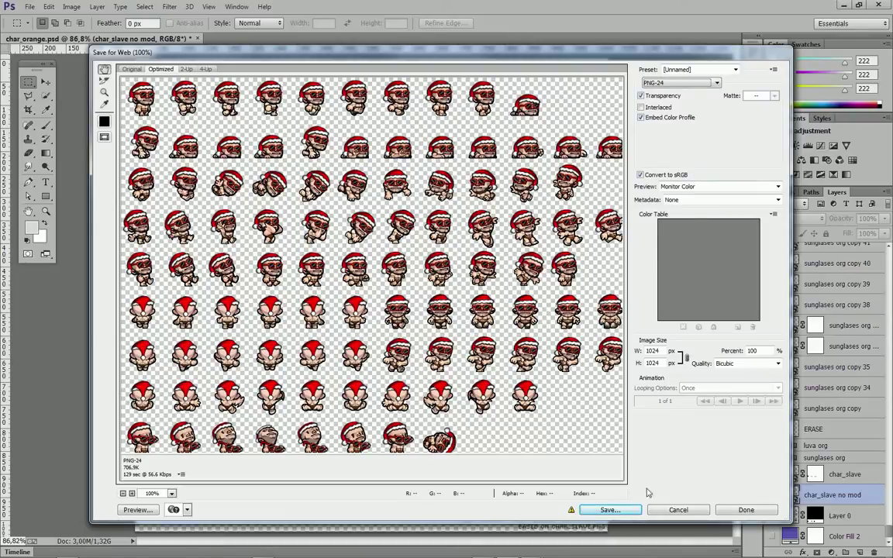
Set the export destination to the PLAYERS folder inside alltex in the desktop's Spelunky extarct folder.
left_click(609, 510)
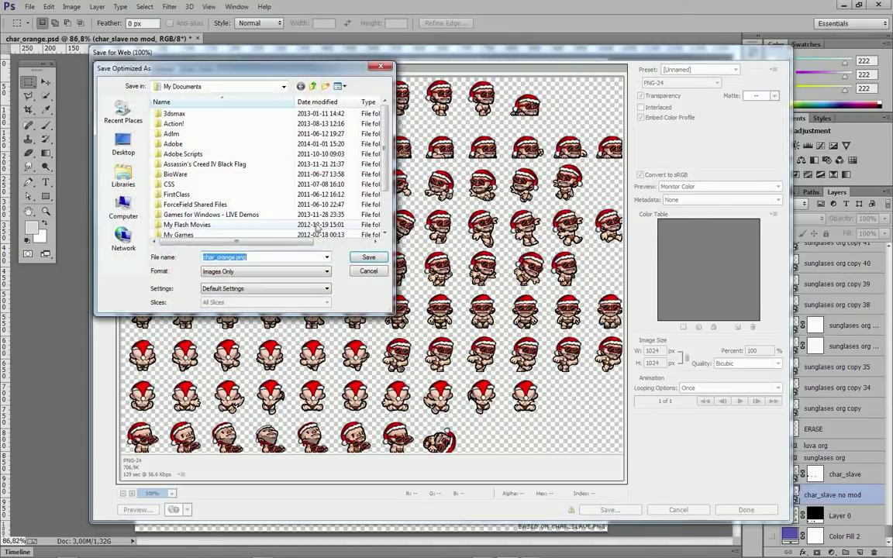
left_click(123, 143)
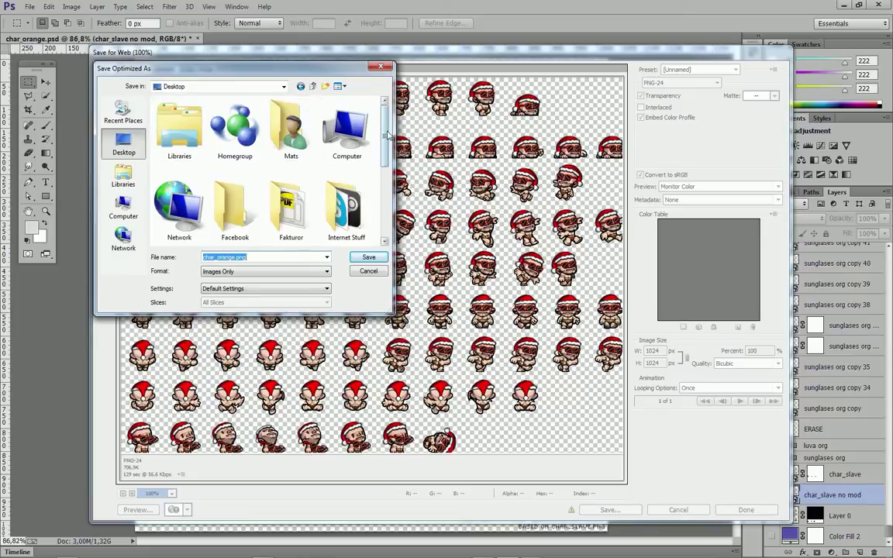
left_click_drag(388, 136, 385, 210)
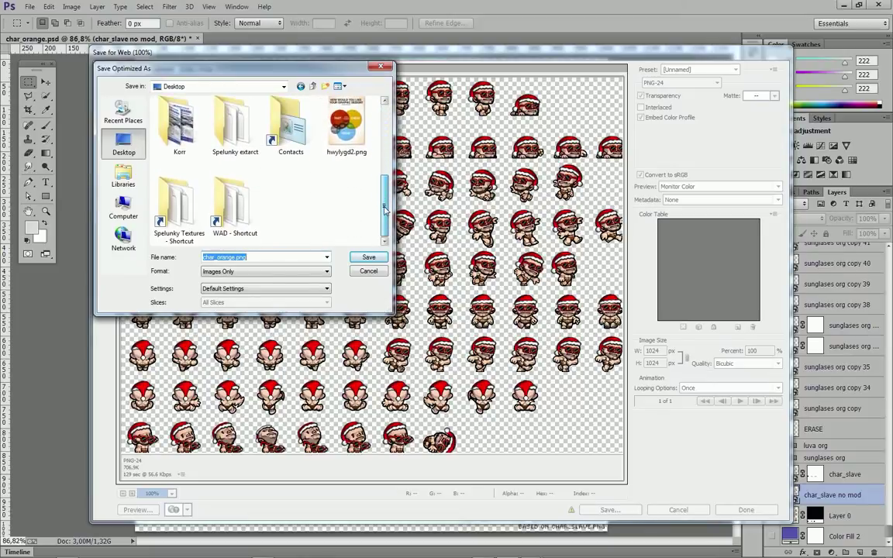
double_click(235, 132)
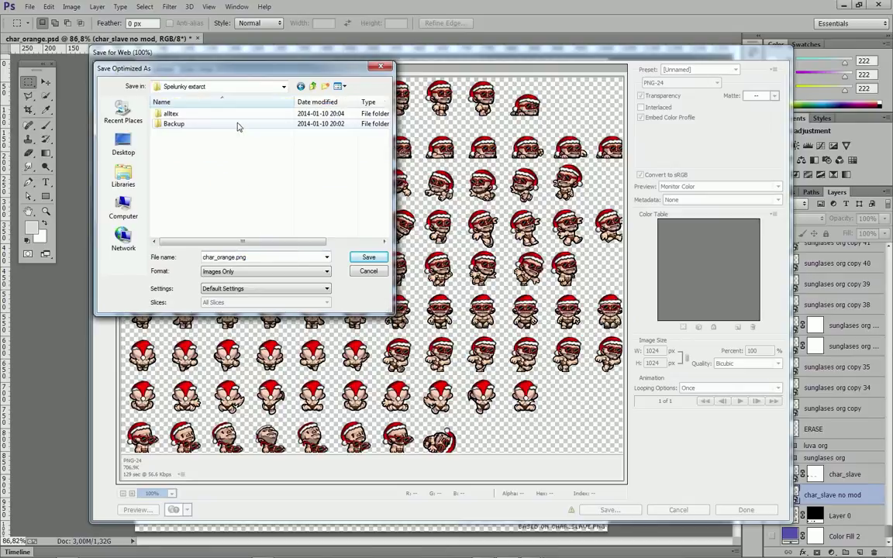
double_click(169, 115)
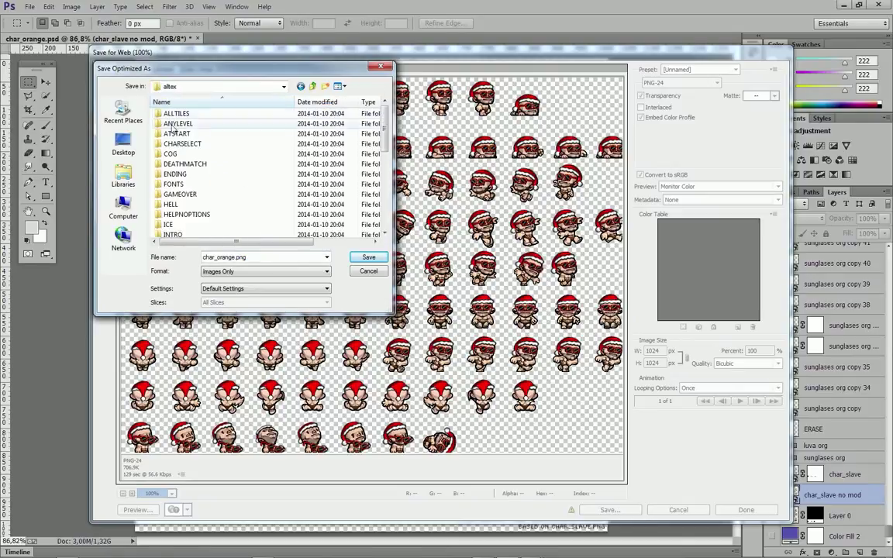
left_click_drag(383, 138, 383, 189)
double_click(175, 175)
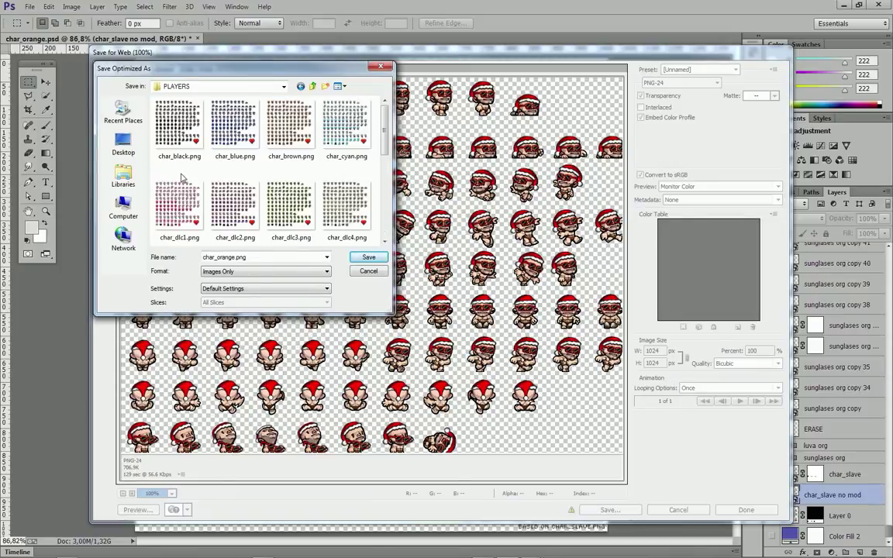
View the existing char_orange.png in the PLAYERS folder, and replace it with the exported sprite sheet.
left_click_drag(385, 128, 380, 205)
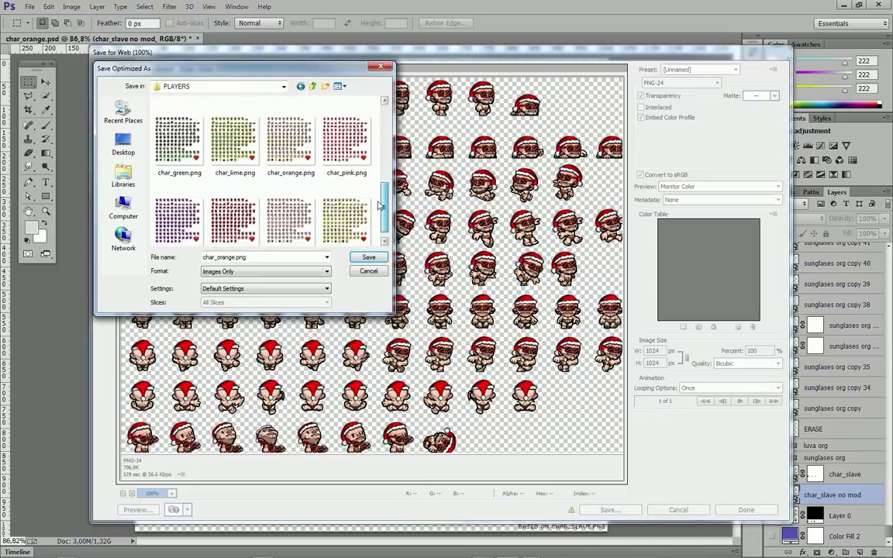
right_click(285, 139)
left_click(326, 192)
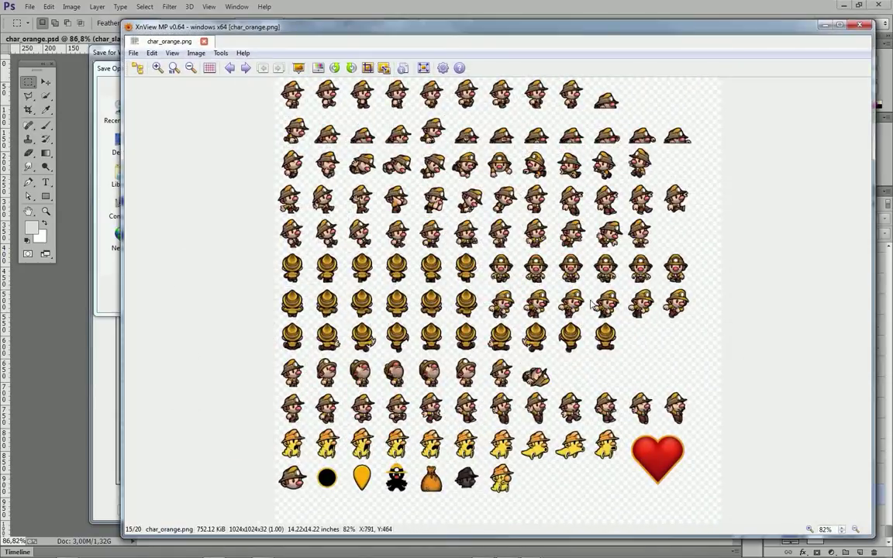
left_click(865, 26)
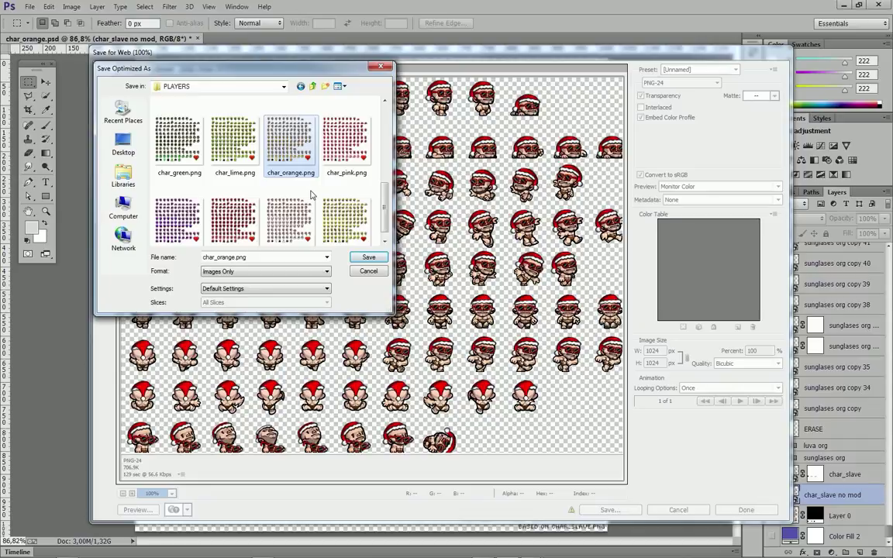
left_click(363, 261)
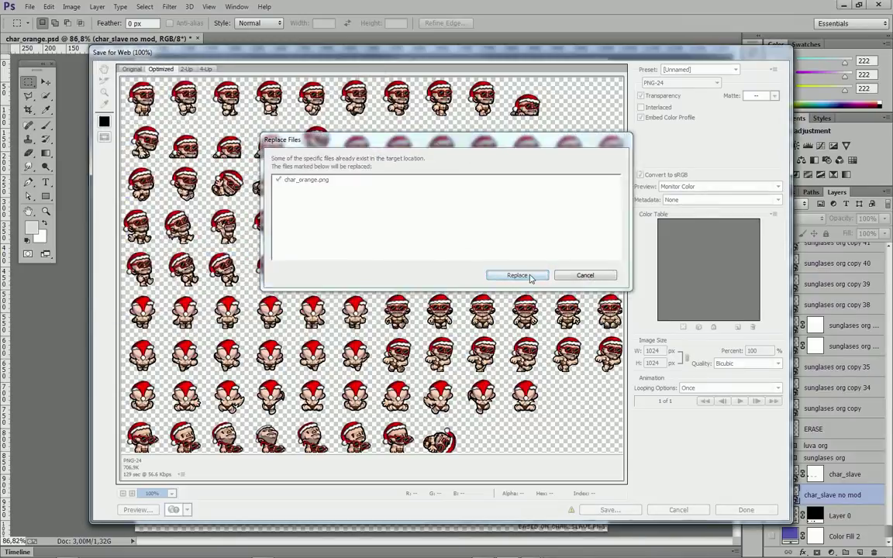
left_click(517, 275)
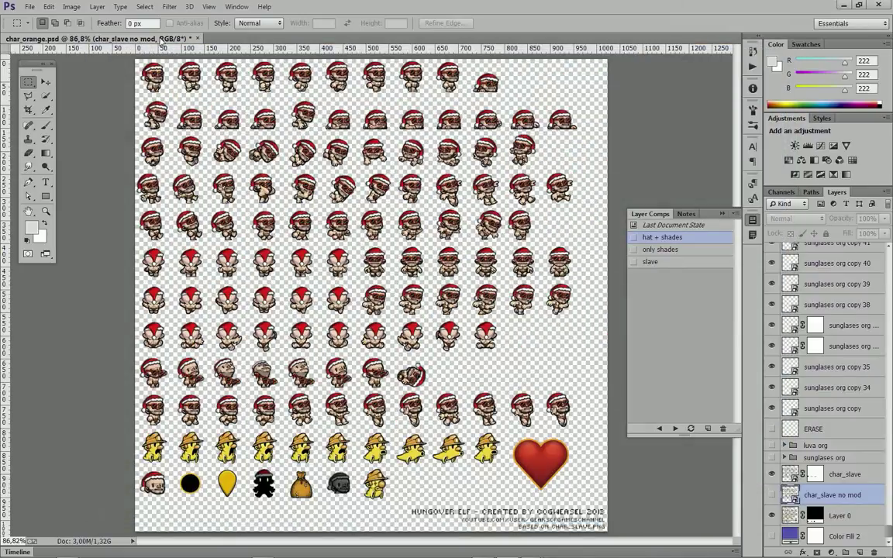
Return to the Spelunky extarct folder and repack the alltex folder with repack.bat.
left_click(844, 5)
left_click(552, 155)
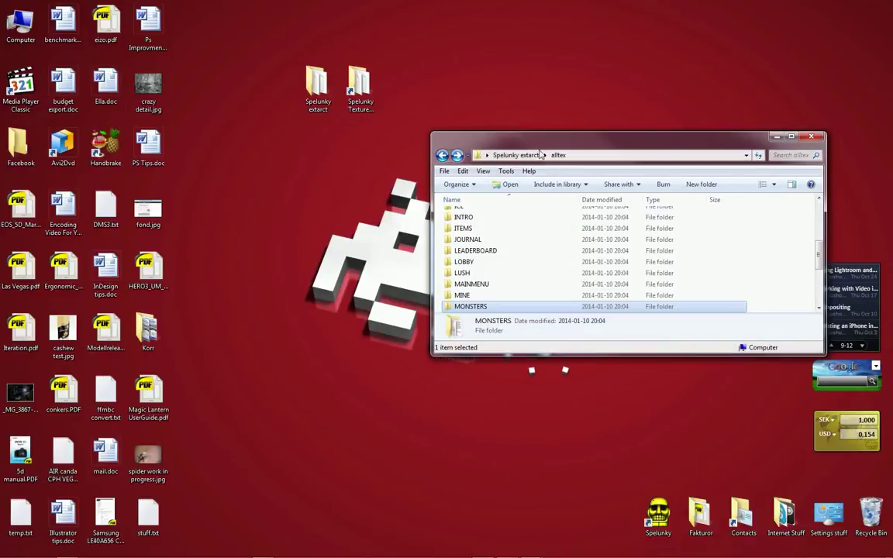
key("BackSpace")
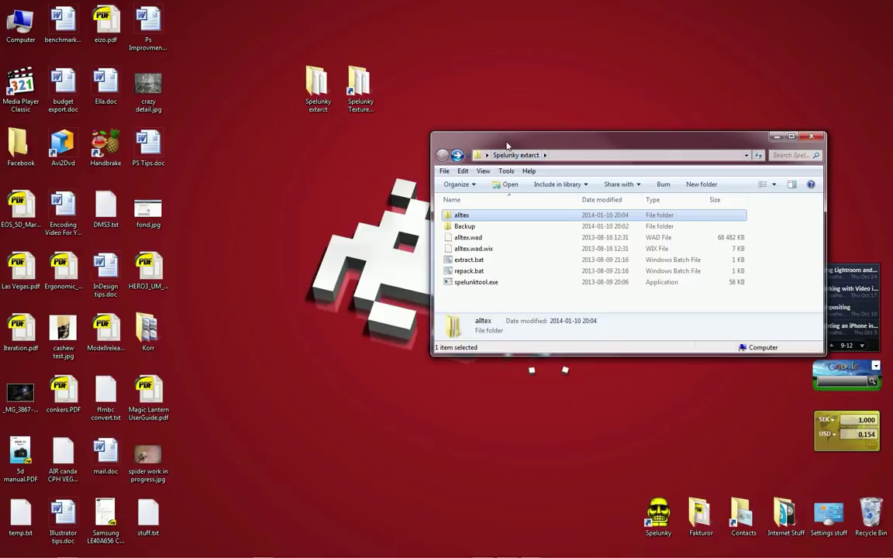
left_click_drag(507, 145, 489, 125)
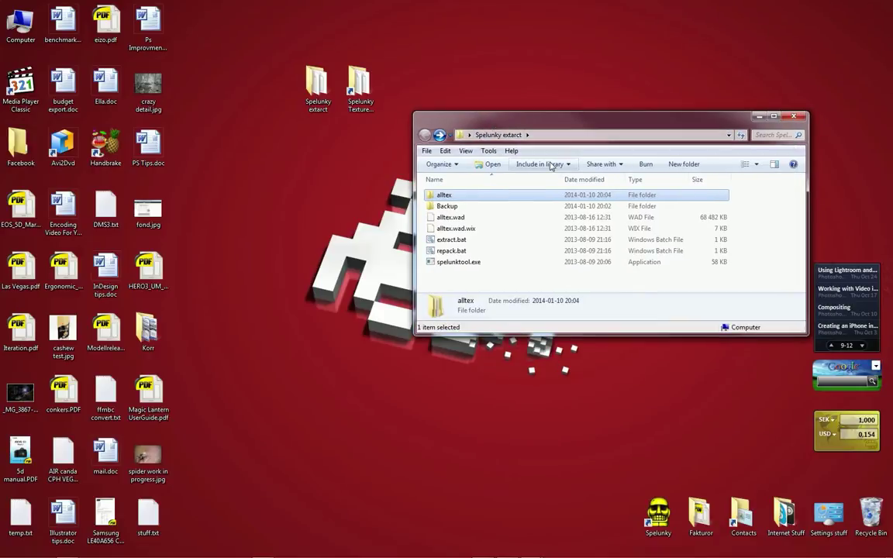
left_click_drag(544, 126, 549, 133)
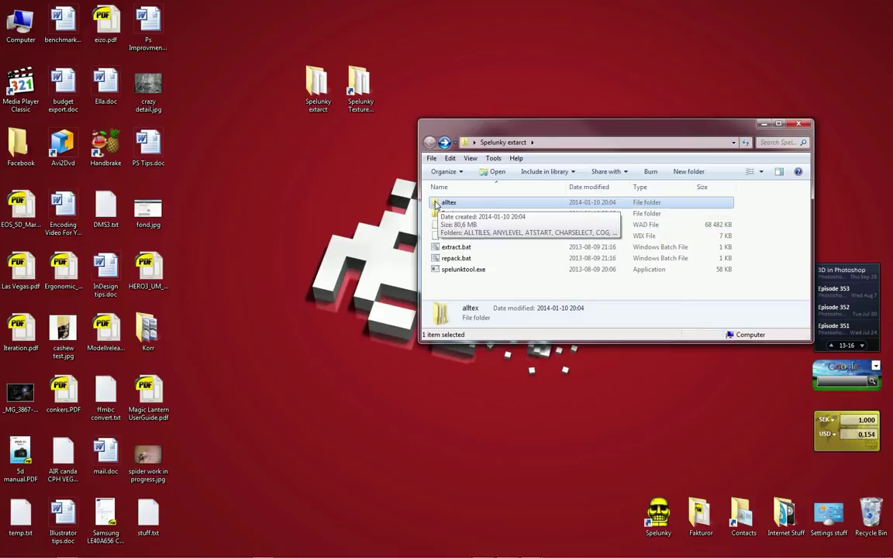
left_click_drag(435, 205, 469, 259)
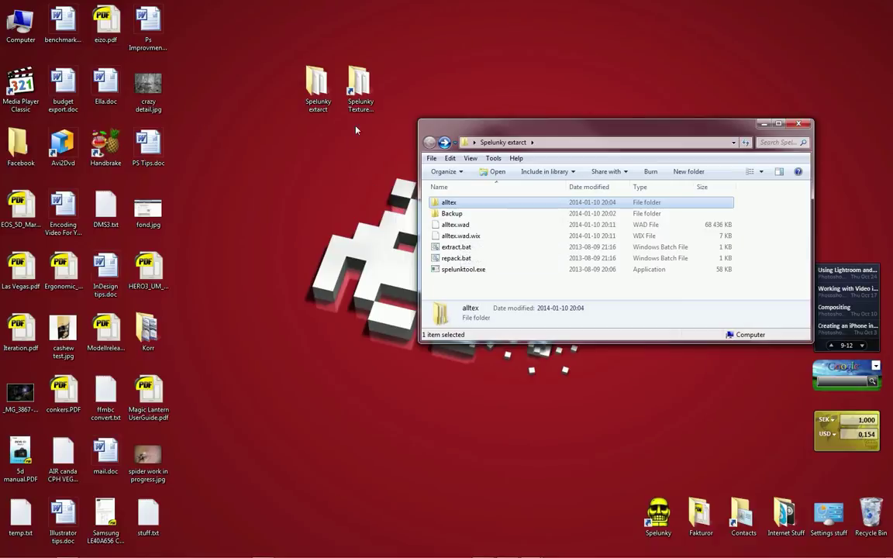
Bring up the game's Textures folder and arrange its window clear of the Spelunky extarct window so both file lists are accessible.
left_click(530, 551)
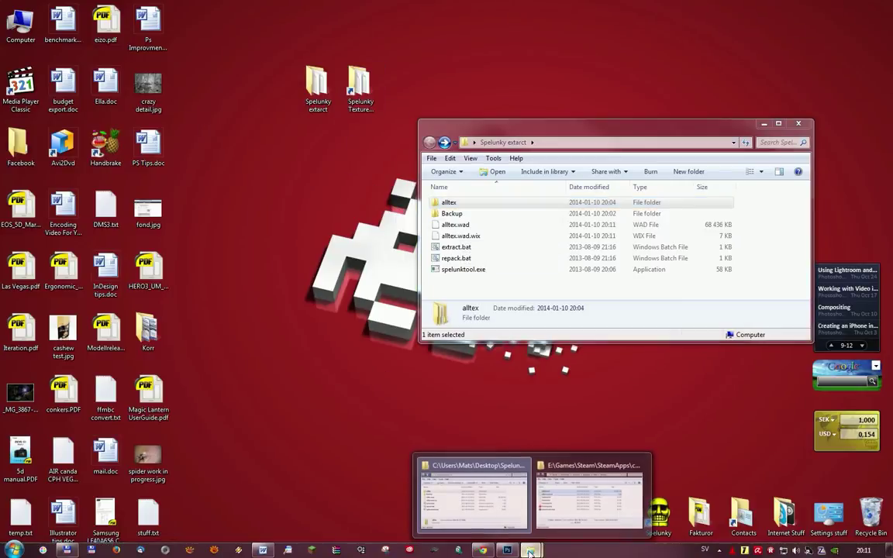
left_click(518, 519)
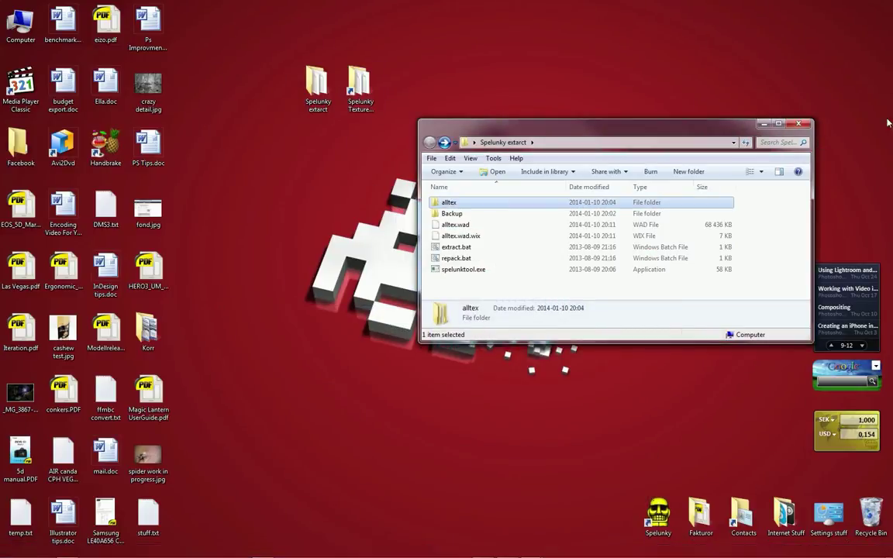
mouse_move(458, 555)
mouse_move(529, 551)
left_click(589, 500)
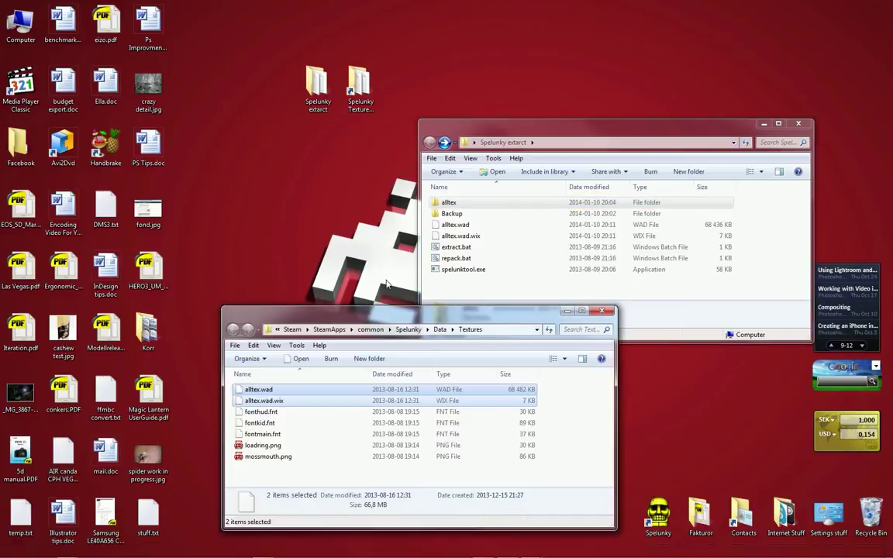
left_click_drag(541, 133, 567, 89)
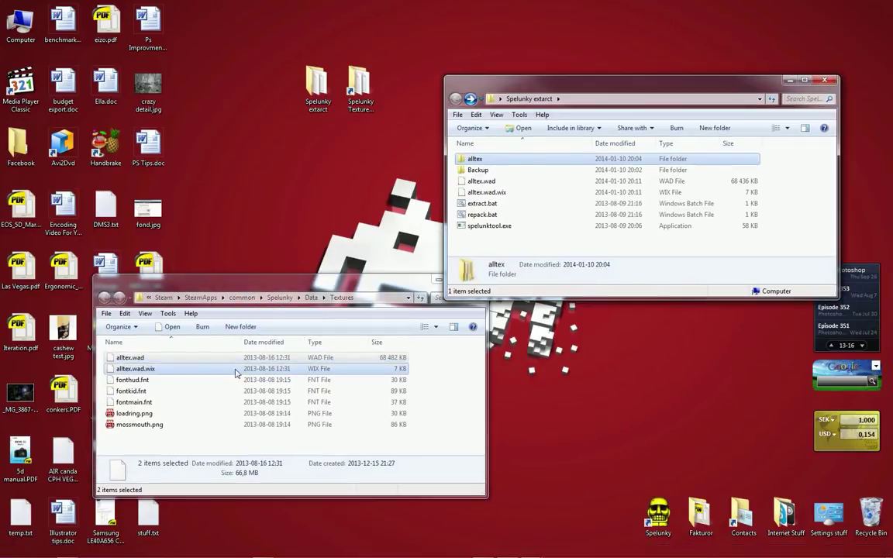
left_click_drag(228, 290, 231, 304)
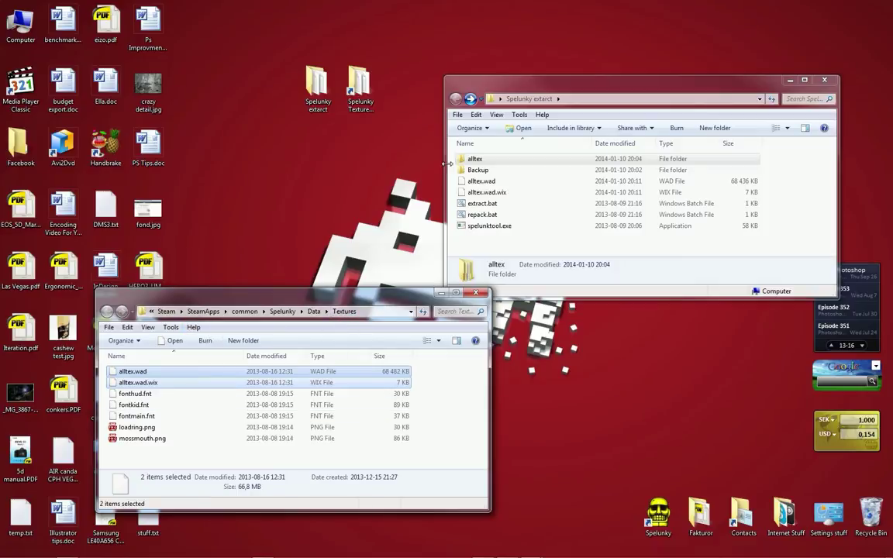
Copy the repacked alltex.wad and alltex.wad.wix from Spelunky extarct into the game's Textures folder, replacing the existing files.
left_click(474, 193)
left_click(481, 181, "shift")
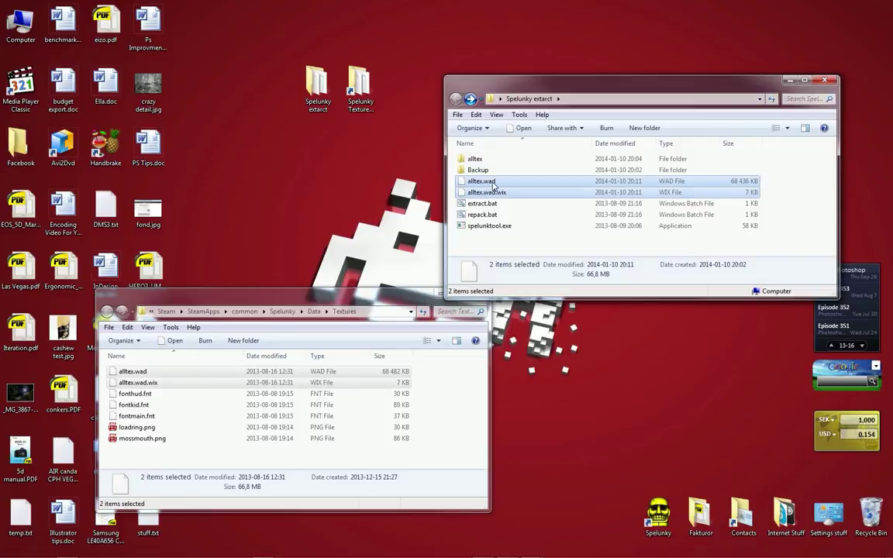
left_click_drag(481, 180, 245, 442)
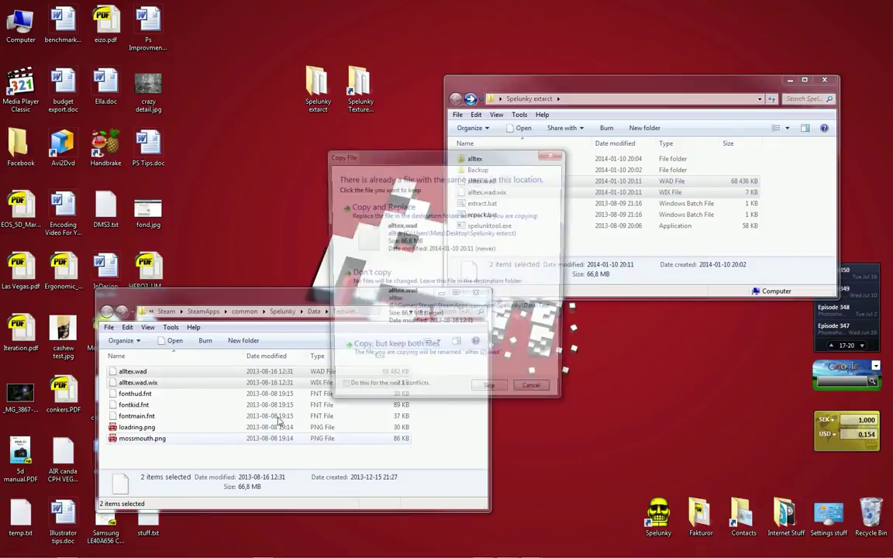
left_click(393, 231)
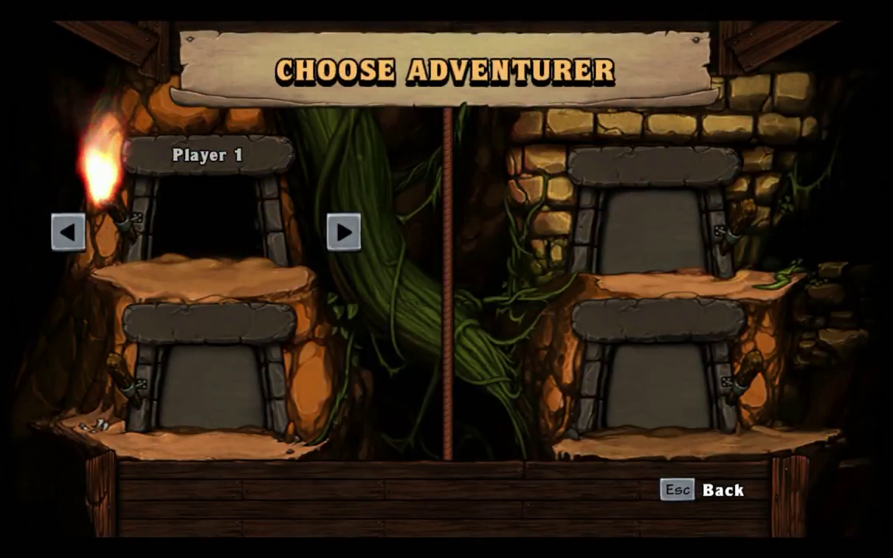
Choose the modified character with the Santa hat and sunglasses as Player 1's adventurer in Spelunky and confirm the choice.
key("Left")
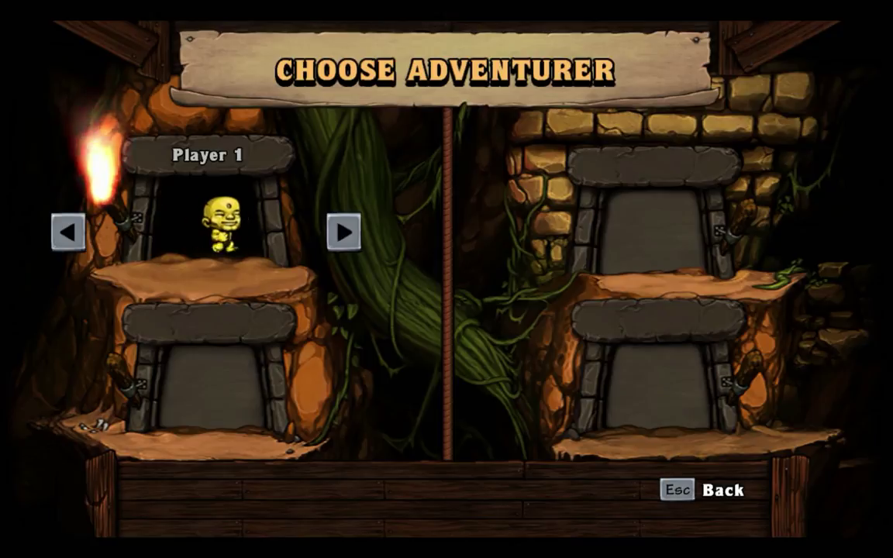
key("Left")
key("Left")
key("Return")
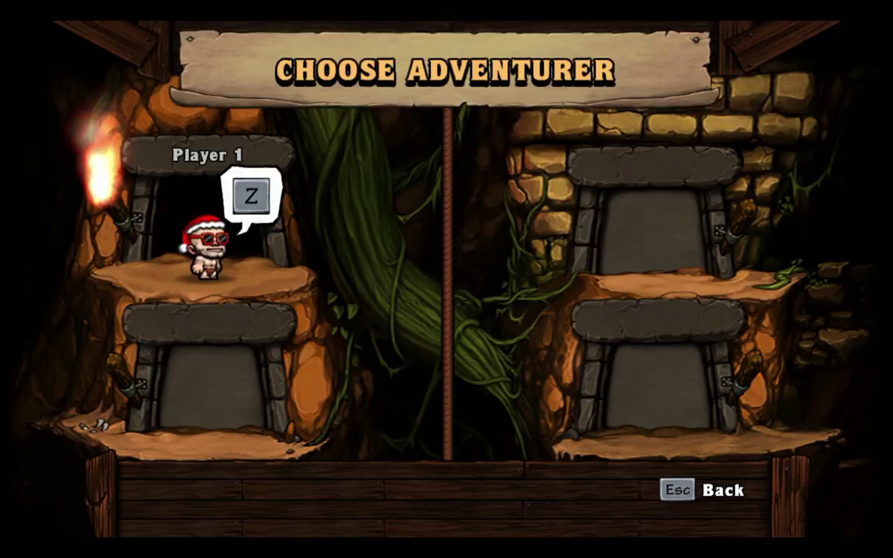
key("z")
key("Right")
key("Up")
key("Down")
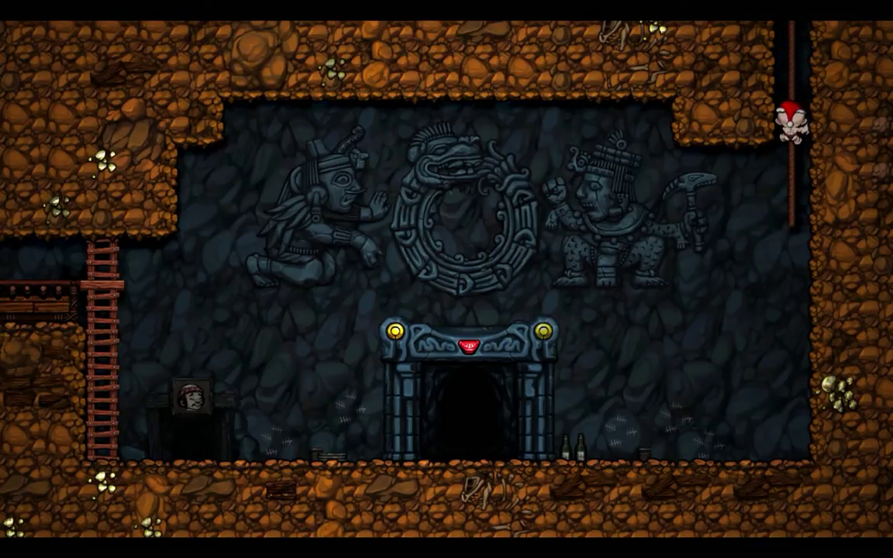
key("Left")
key("z")
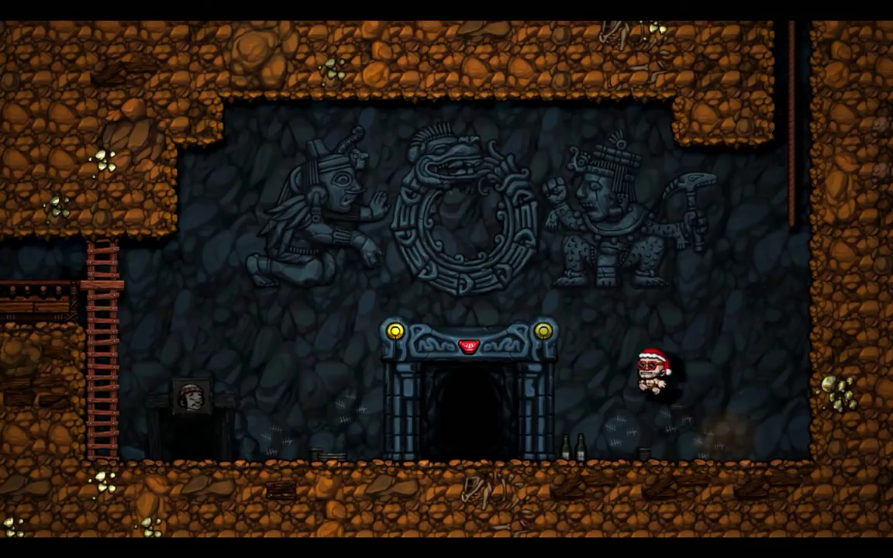
key("Left")
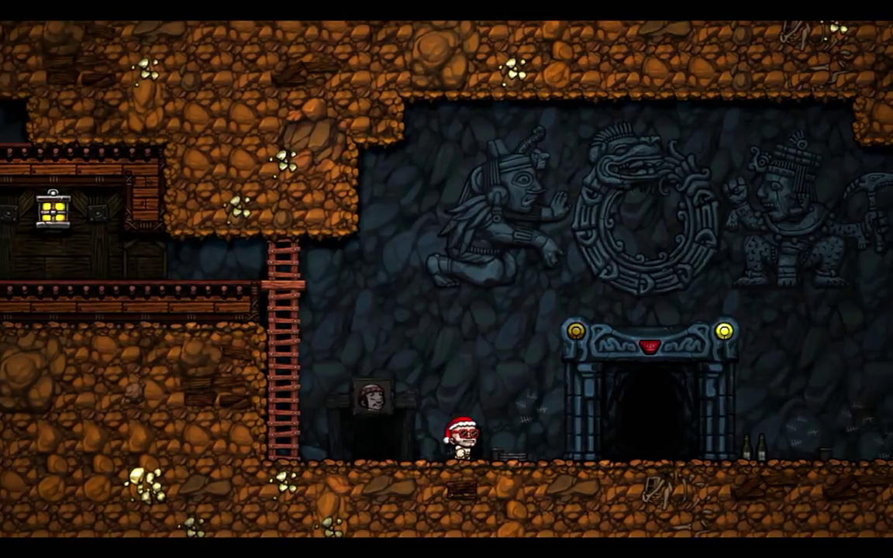
key("Right")
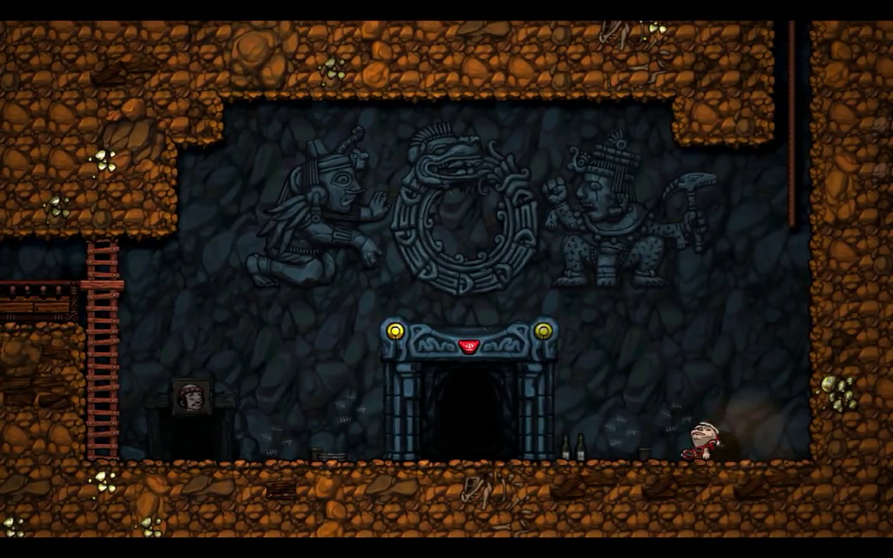
key("Left")
key("Down")
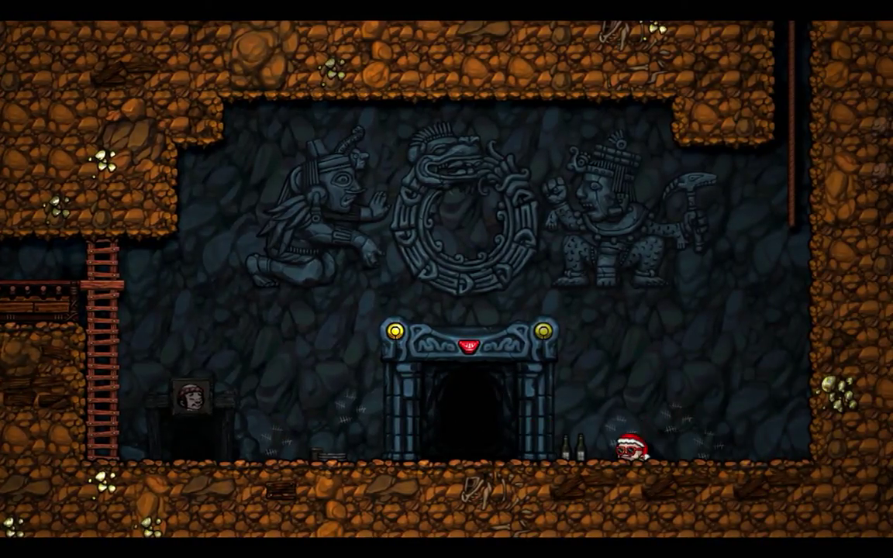
key("x")
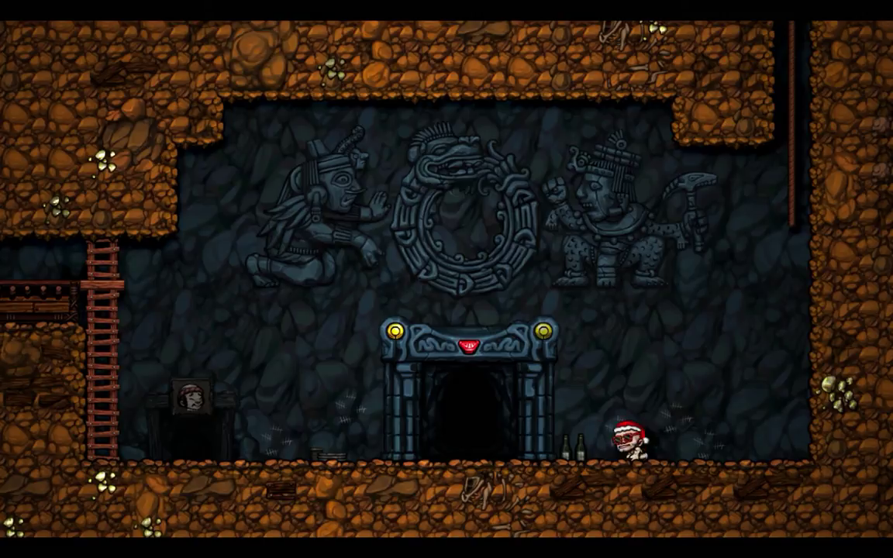
key("Left")
key("z")
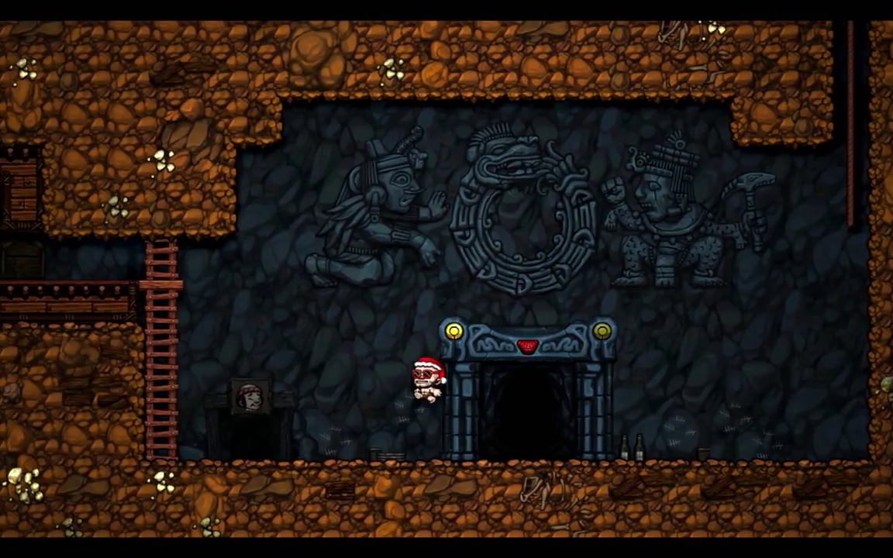
key("Right")
key("z")
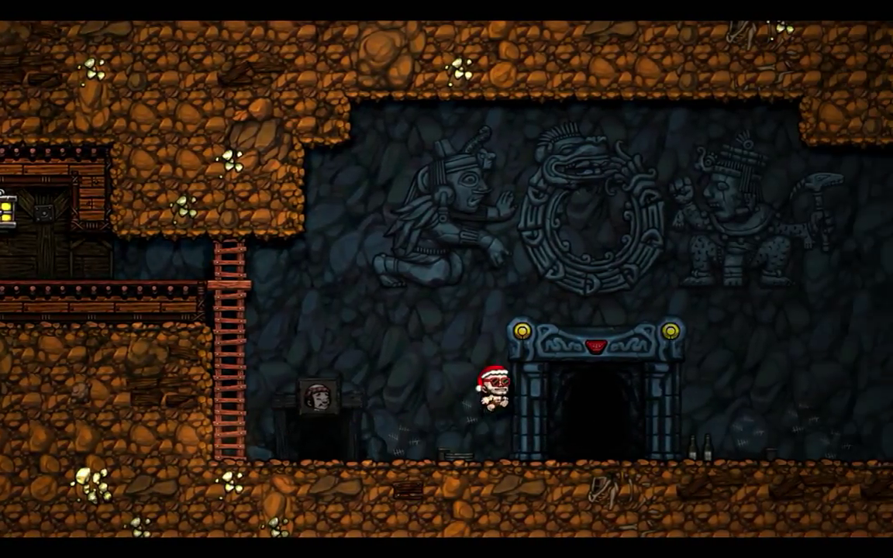
key("Left")
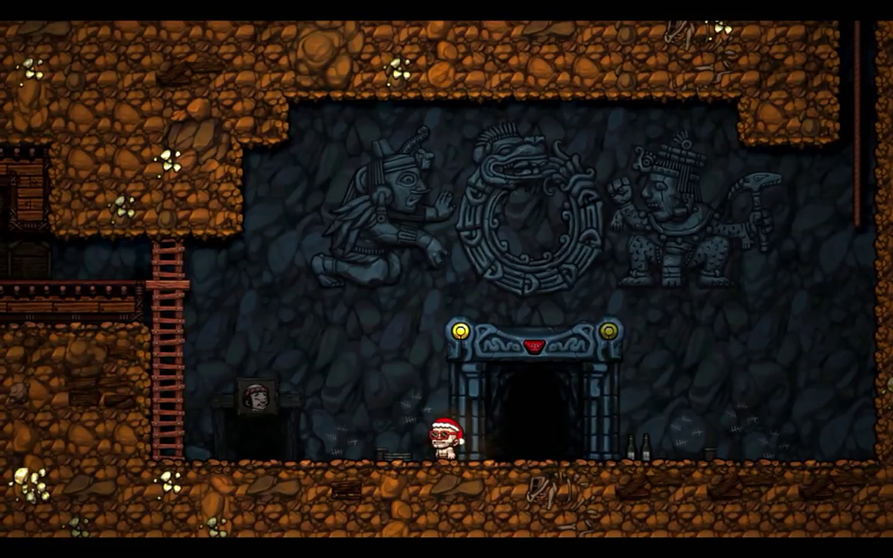